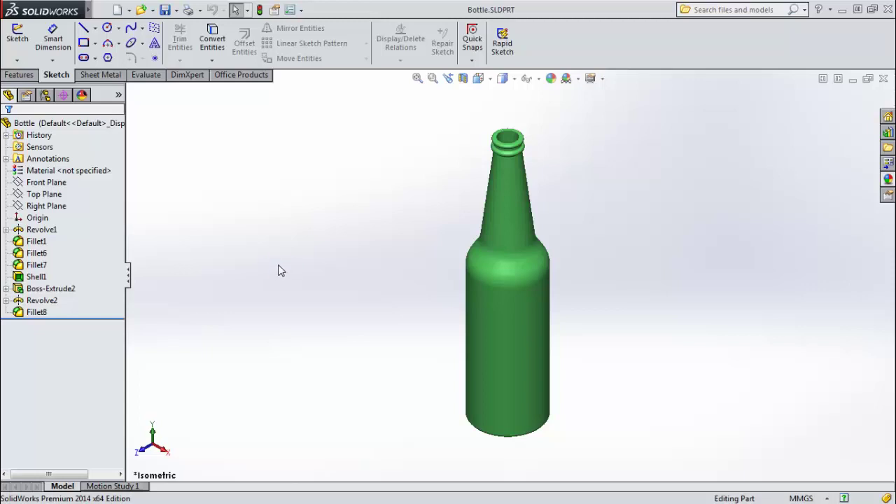
- Orbit the finished bottle to inspect it tilted, from the base and upright at the neck rings
mouse_move(373, 220)
middle_mouse_down()
mouse_move(354, 277)
mouse_move(431, 252)
mouse_move(448, 230)
middle_mouse_up()
mouse_move(362, 304)
middle_mouse_down()
mouse_move(346, 296)
mouse_move(400, 203)
mouse_move(350, 266)
mouse_move(302, 282)
mouse_move(220, 218)
mouse_move(389, 162)
middle_mouse_up()
scroll(471, 143, "down", 2)
mouse_move(418, 215)
middle_mouse_down()
mouse_move(385, 198)
mouse_move(402, 222)
mouse_move(487, 212)
mouse_move(425, 220)
middle_mouse_up()
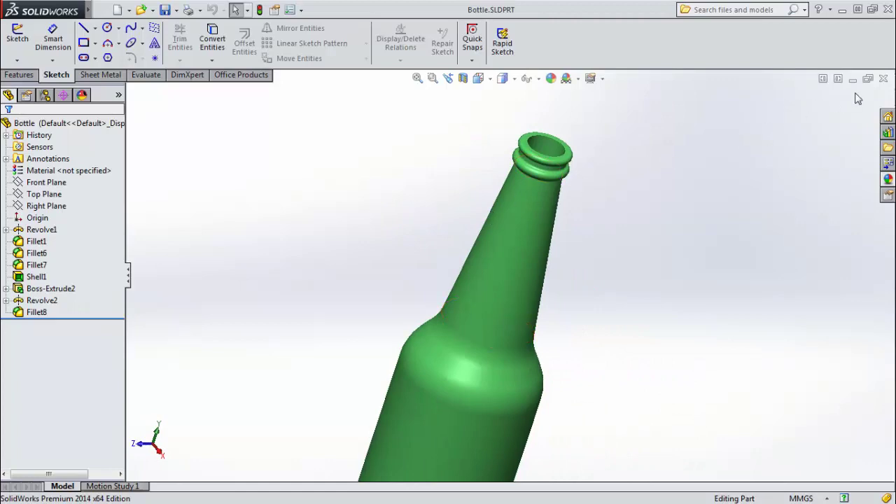
- Close Bottle.SLDPRT and create a new blank Part document
left_click(884, 79)
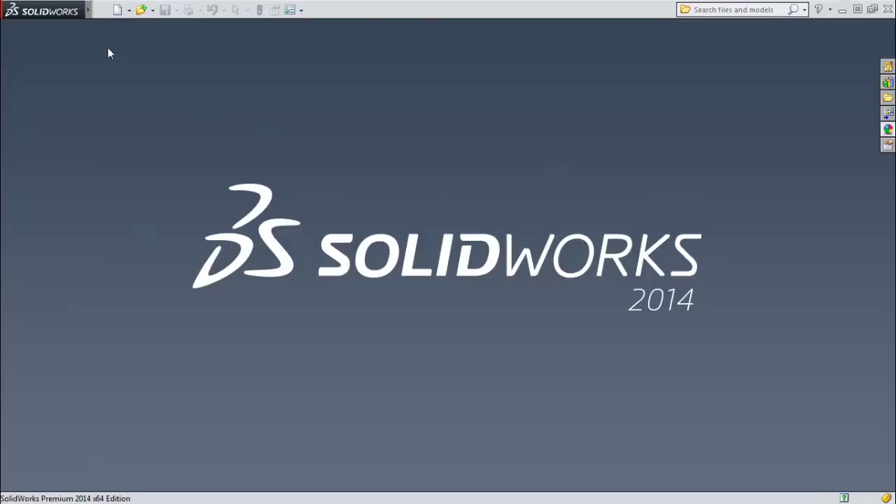
left_click(119, 10)
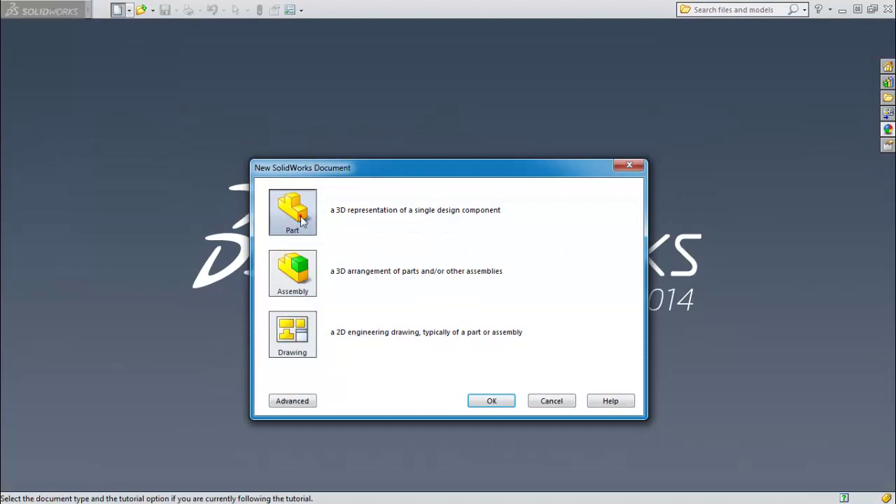
left_click(505, 409)
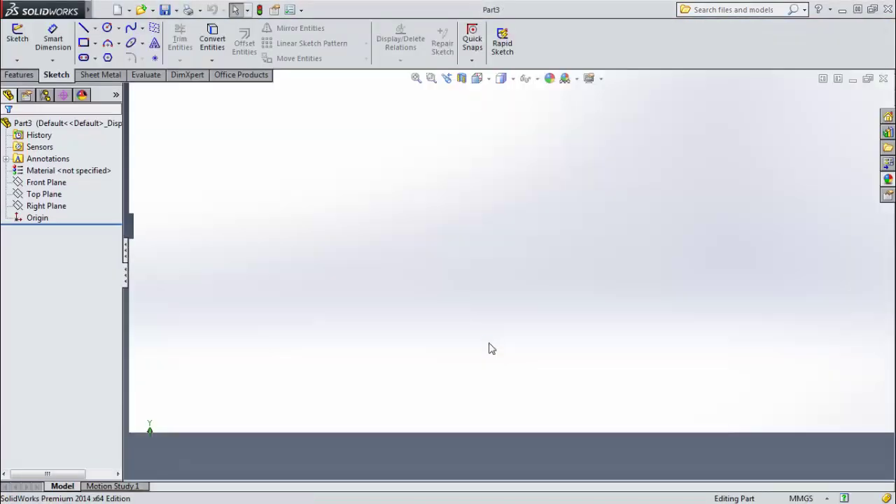
left_click(47, 182)
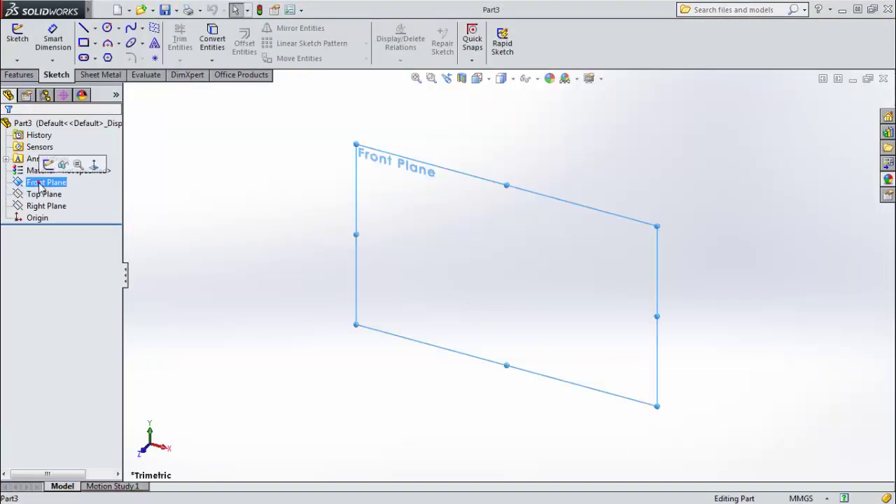
- Sketch on the Front Plane with a vertical centerline running through the origin
left_click(50, 164)
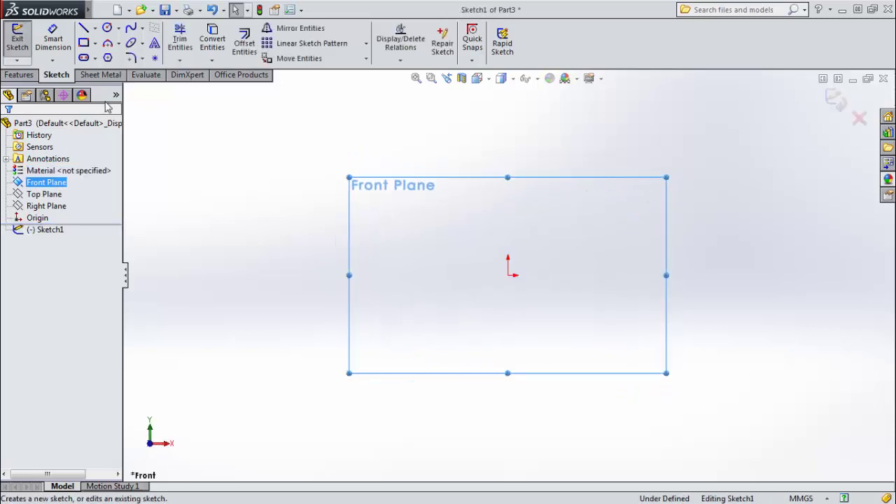
left_click(96, 28)
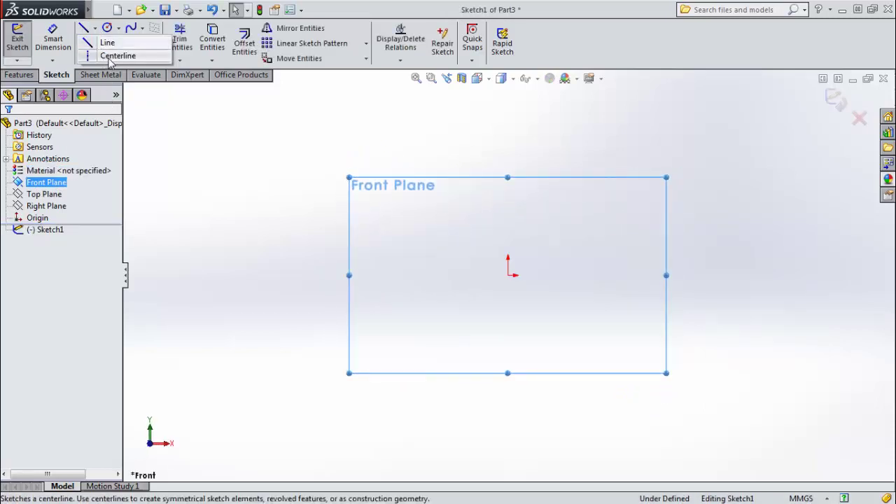
left_click(116, 53)
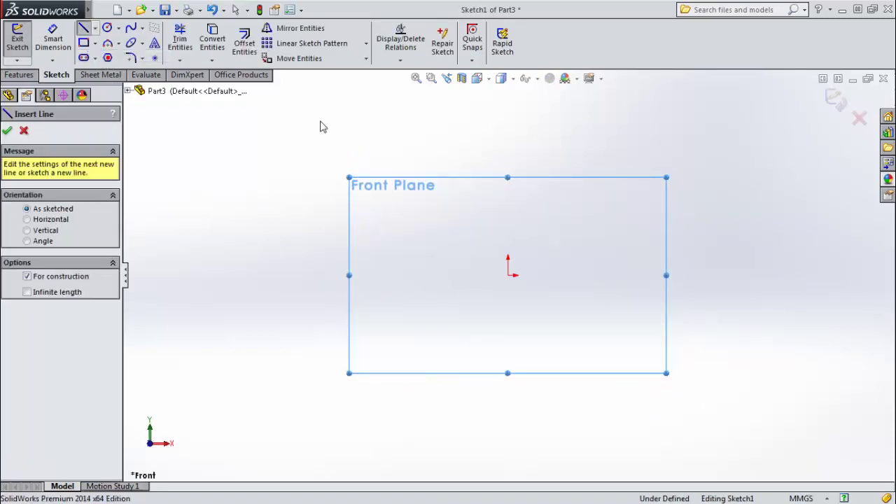
left_click(508, 105)
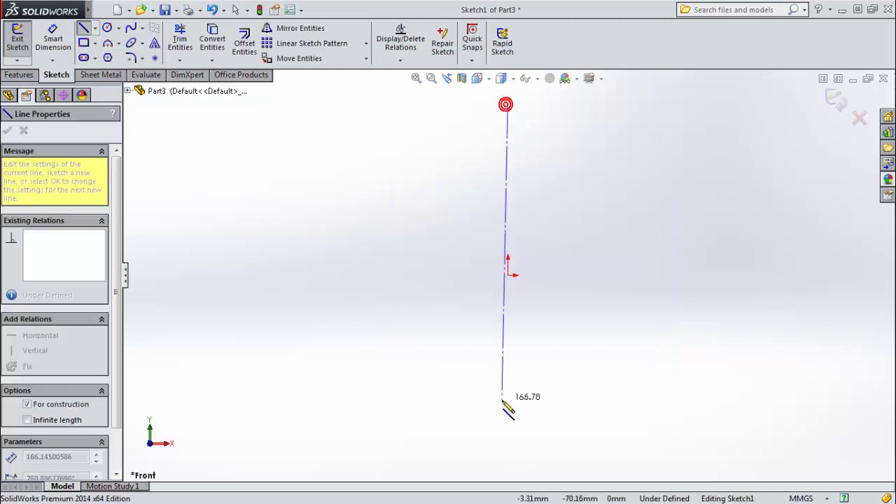
left_click(508, 465)
right_click(613, 326)
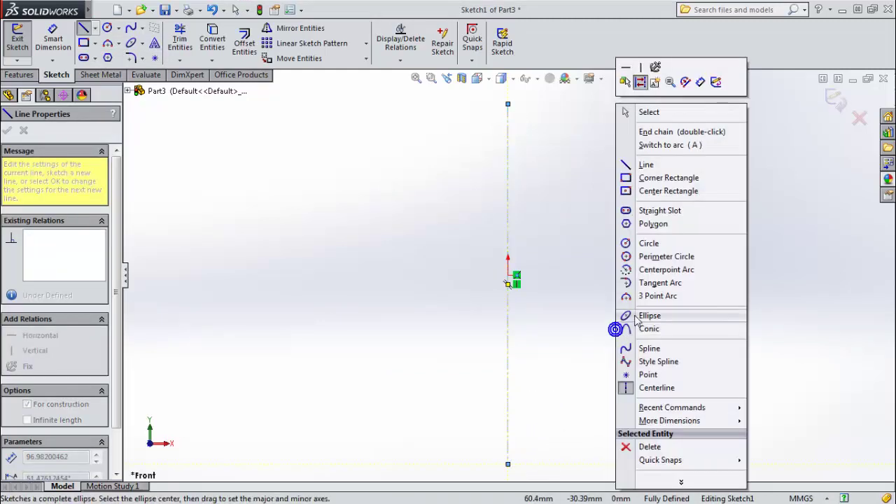
left_click(651, 135)
key("Escape")
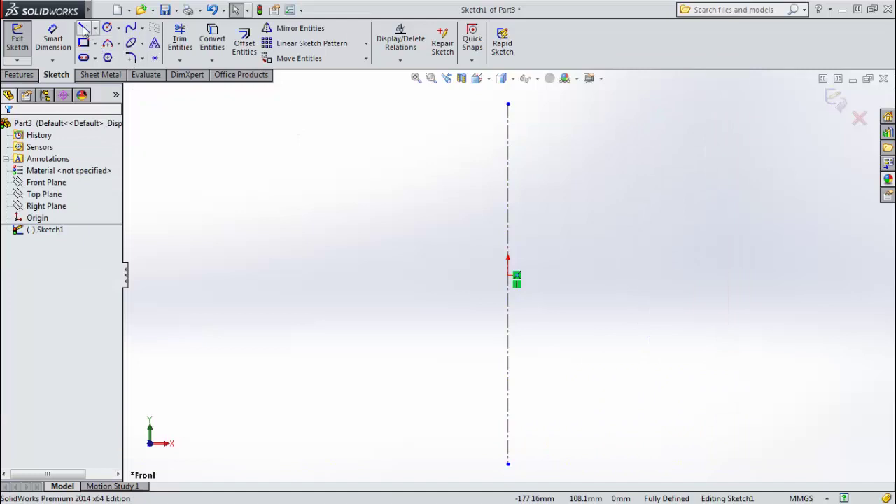
- Draw the half-profile lines: mouth top, tapering neck, angled shoulder, vertical body side and stepped base
left_click(82, 29)
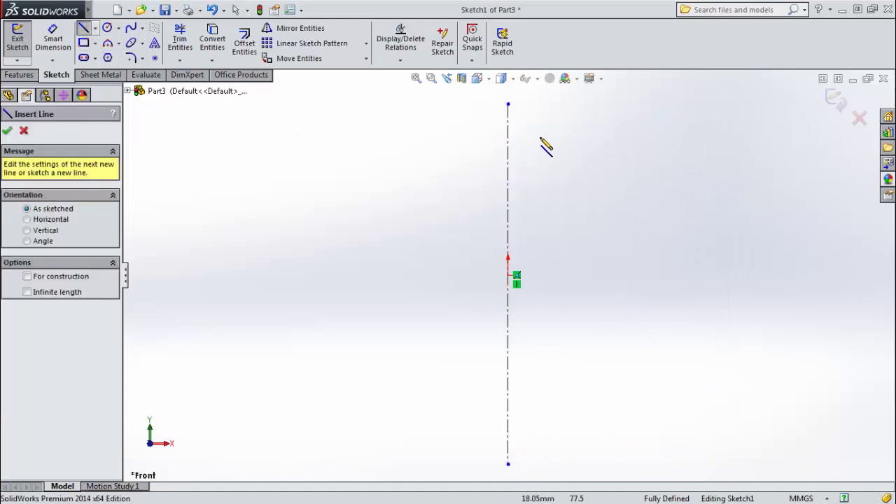
left_click(508, 119)
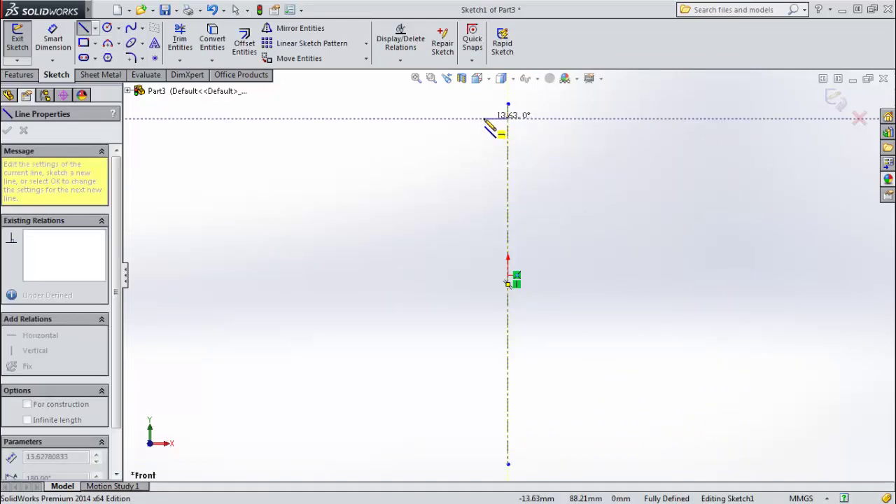
left_click(484, 119)
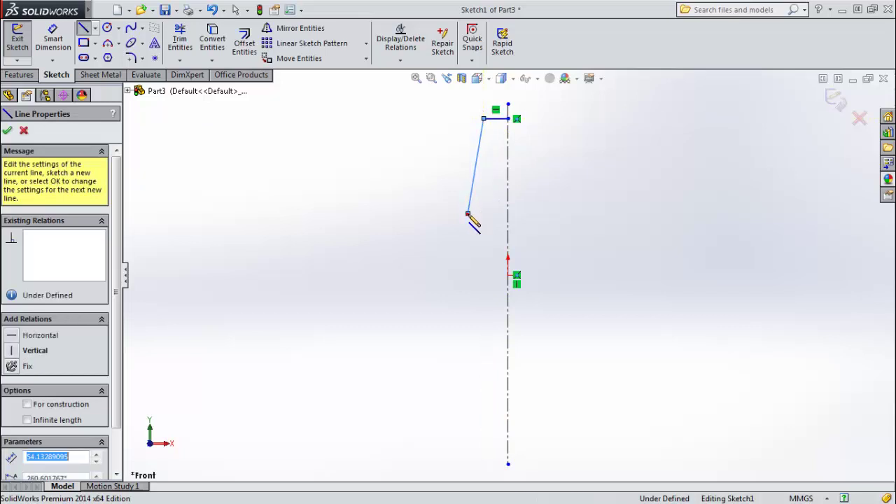
left_click(468, 214)
left_click(443, 245)
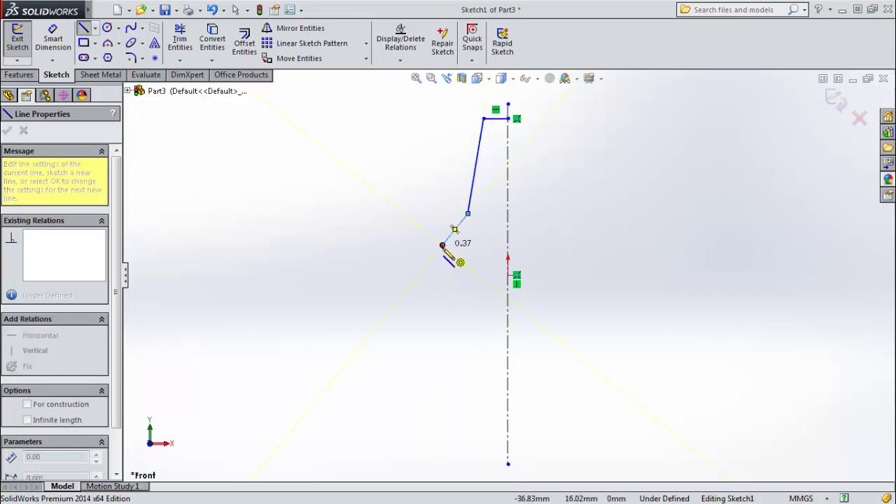
left_click(443, 445)
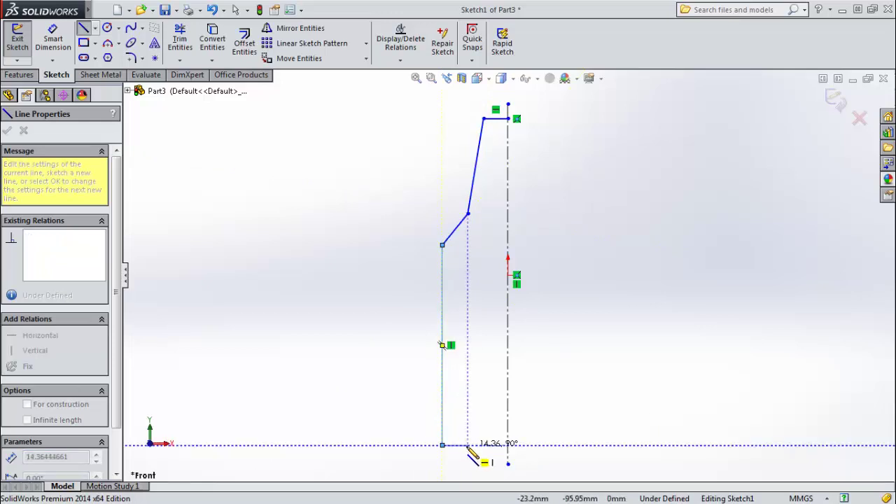
left_click(462, 445)
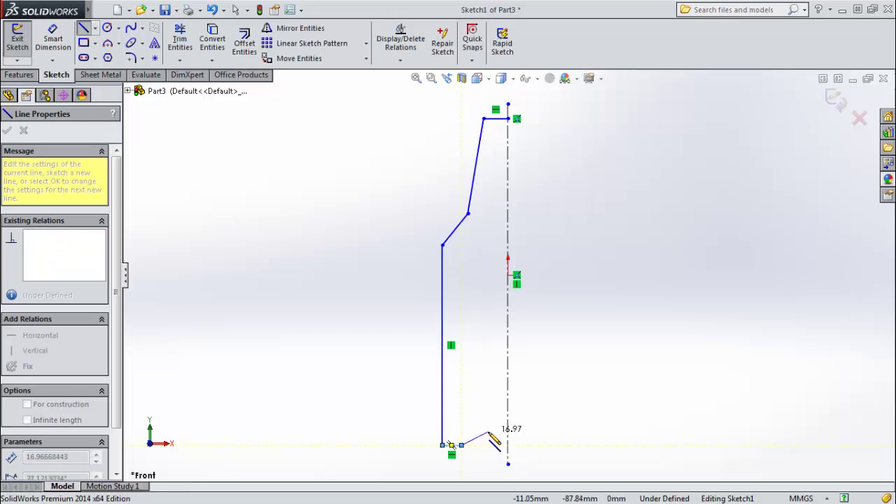
left_click(488, 432)
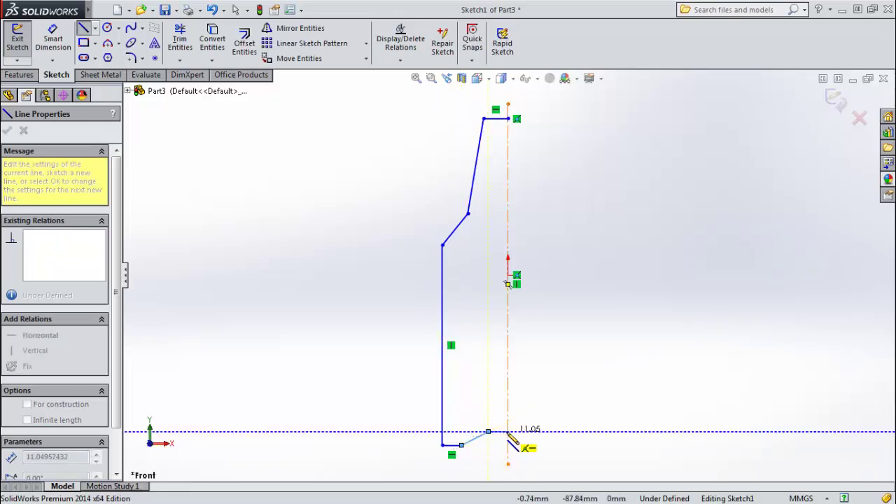
left_click(508, 433)
right_click(562, 329)
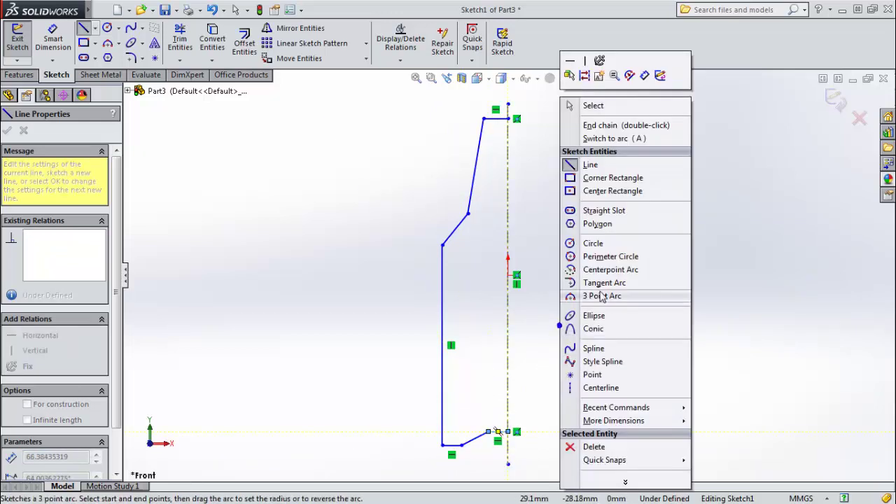
left_click(599, 124)
key("Escape")
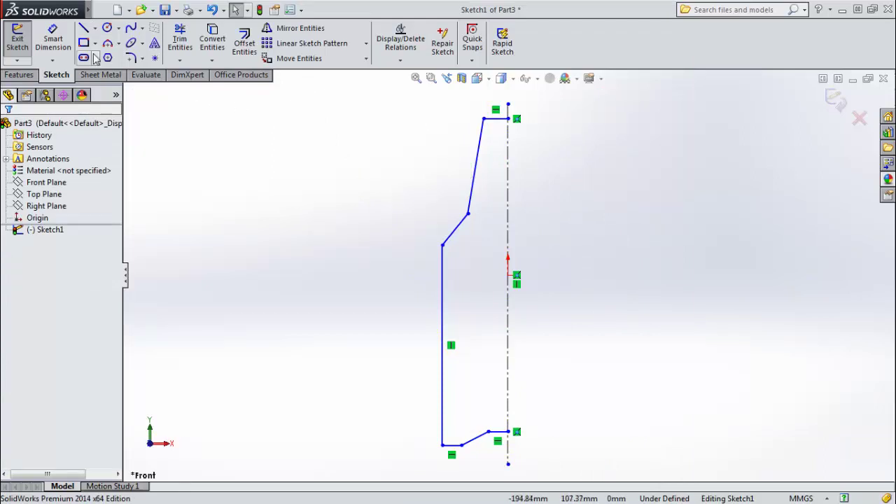
- Set the body side 30 mm from the centerline; a 10 mm mouth-edge dimension is undone
left_click(53, 39)
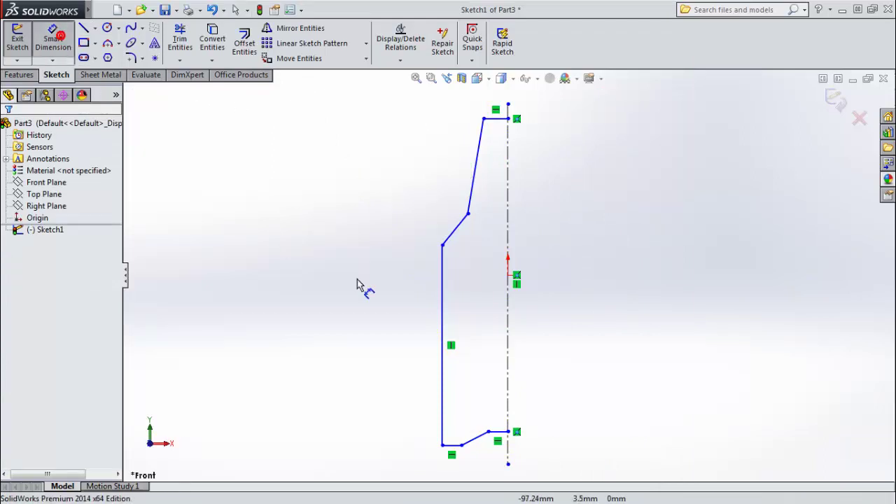
left_click(443, 317)
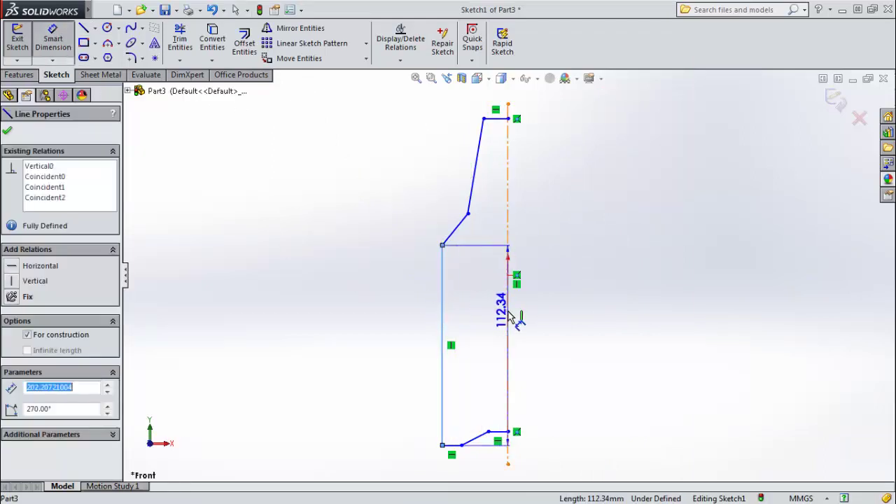
left_click(509, 315)
left_click(490, 364)
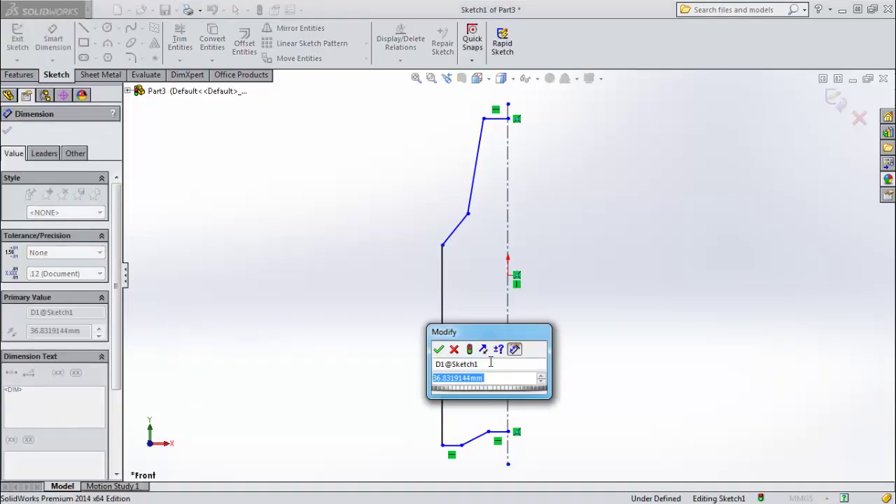
type("30")
key("Return")
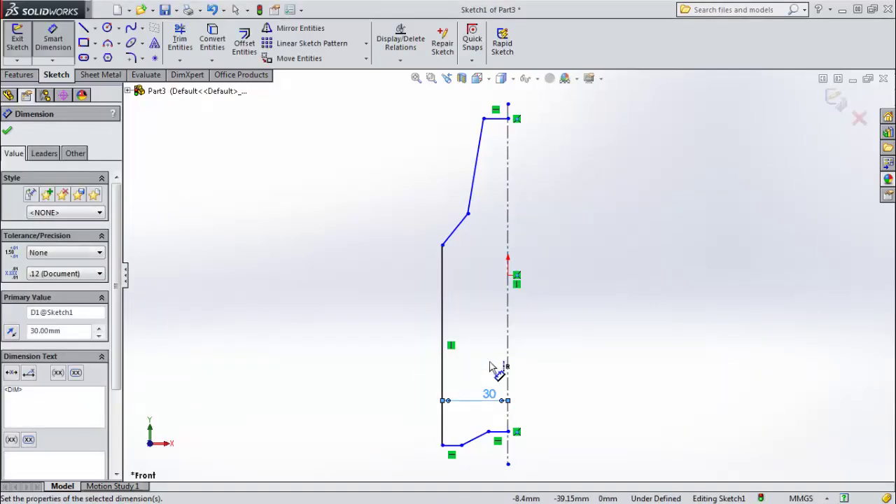
left_click(499, 118)
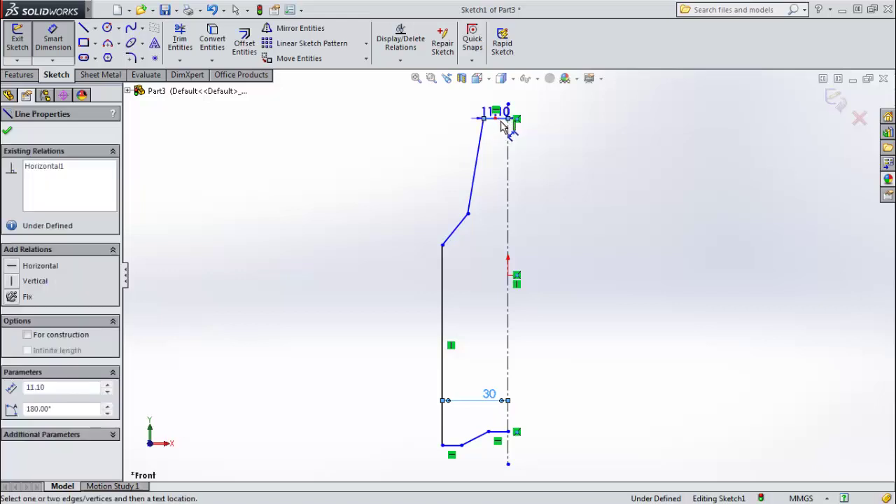
left_click(534, 153)
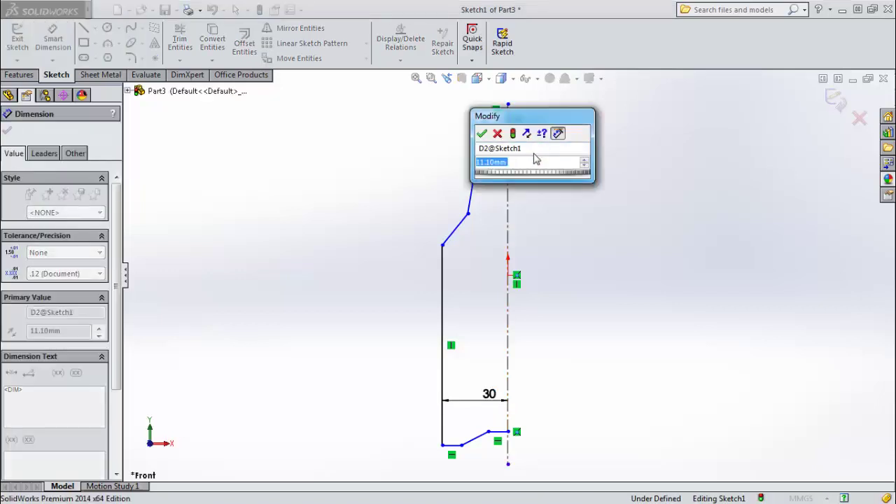
type("10")
key("Return")
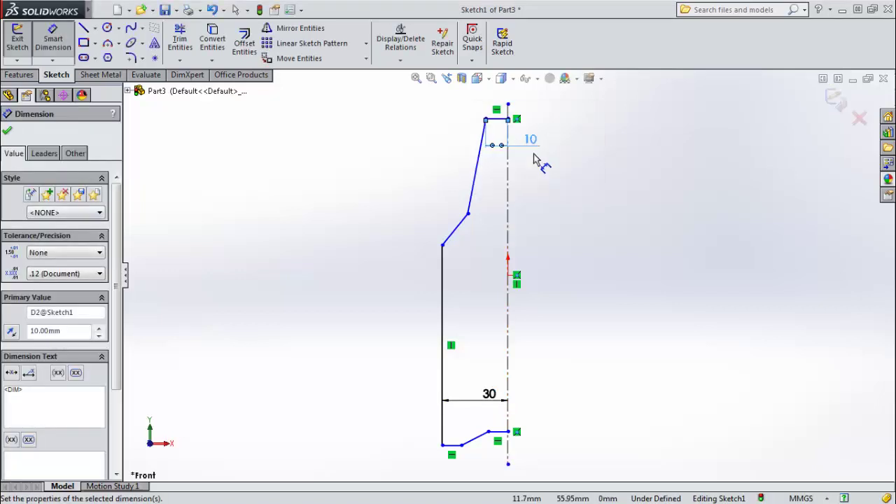
key("ctrl+z")
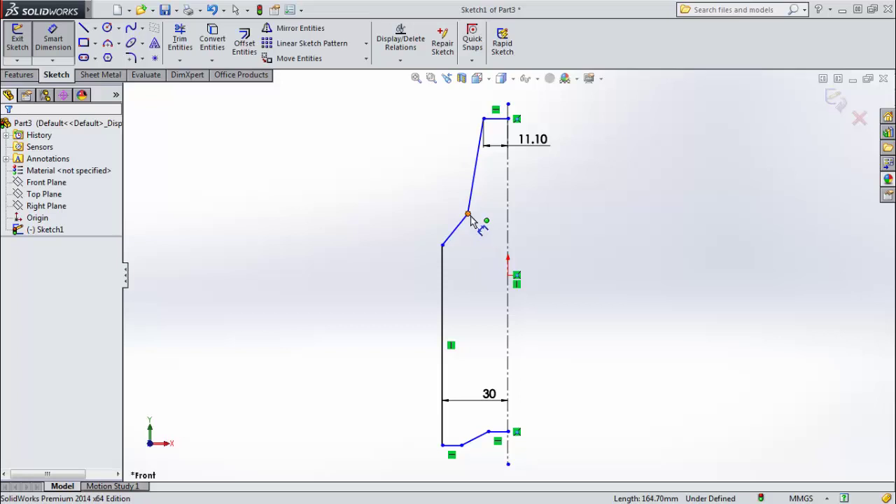
- Dimension the shoulder: 20 offset from the centerline and 15 vertical height
left_click(470, 215)
left_click(508, 217)
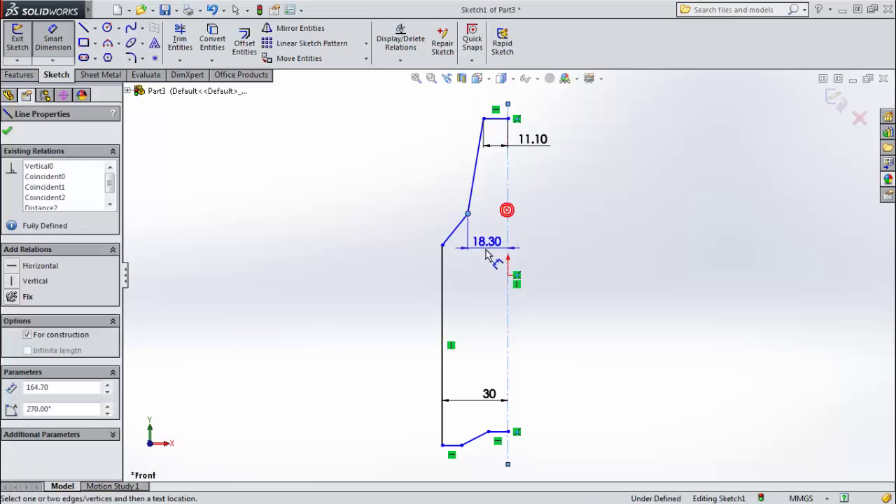
left_click(485, 262)
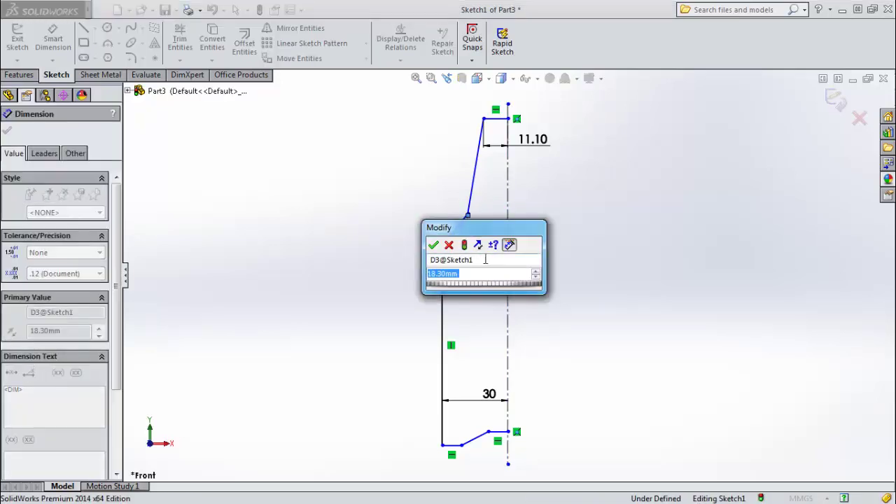
type("20")
key("Return")
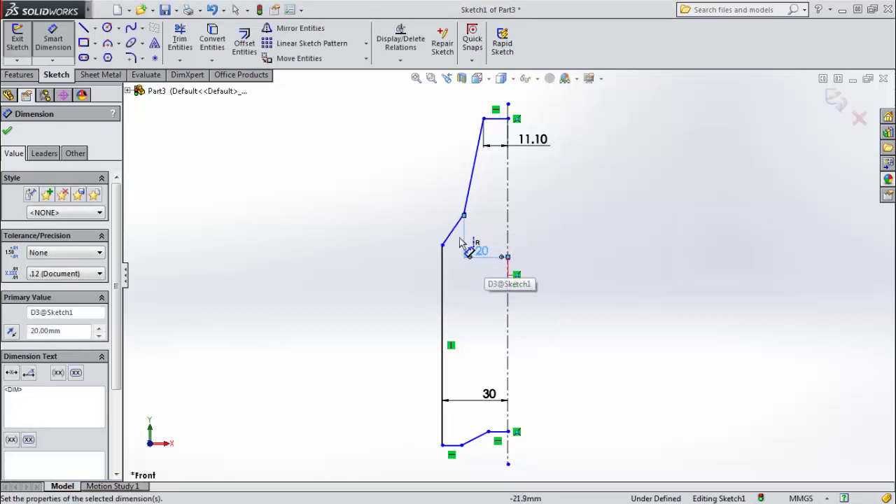
left_click(455, 231)
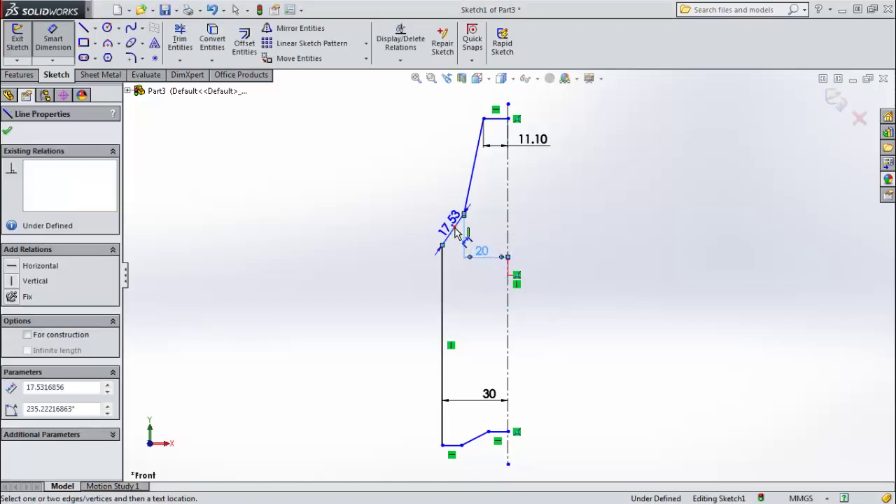
left_click(397, 233)
type("1")
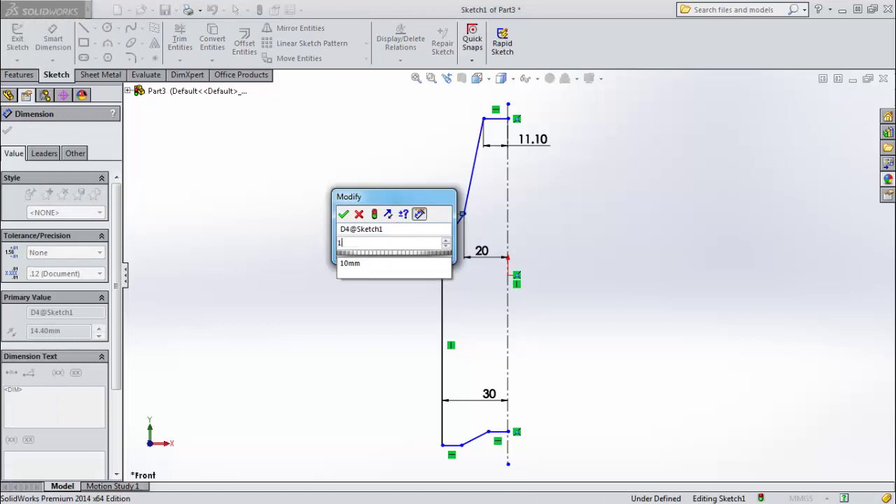
type("5")
key("Return")
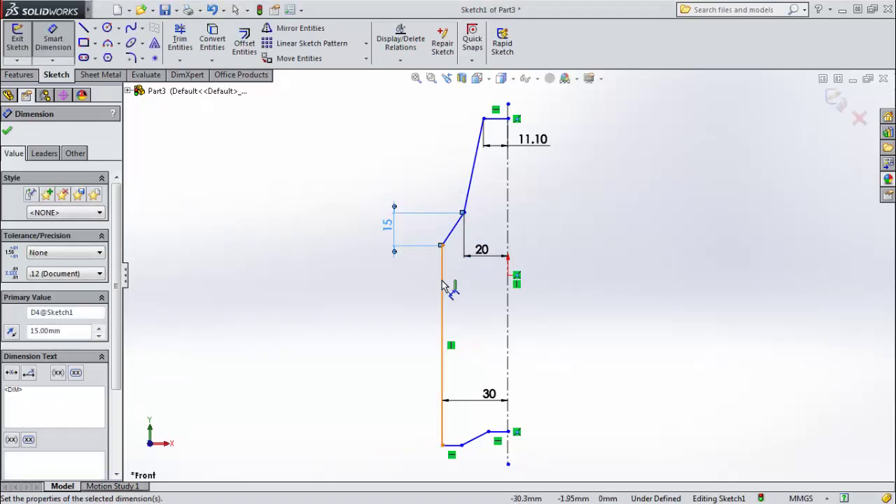
- Set the neck height to 80 and the body height to 150
left_click(492, 122)
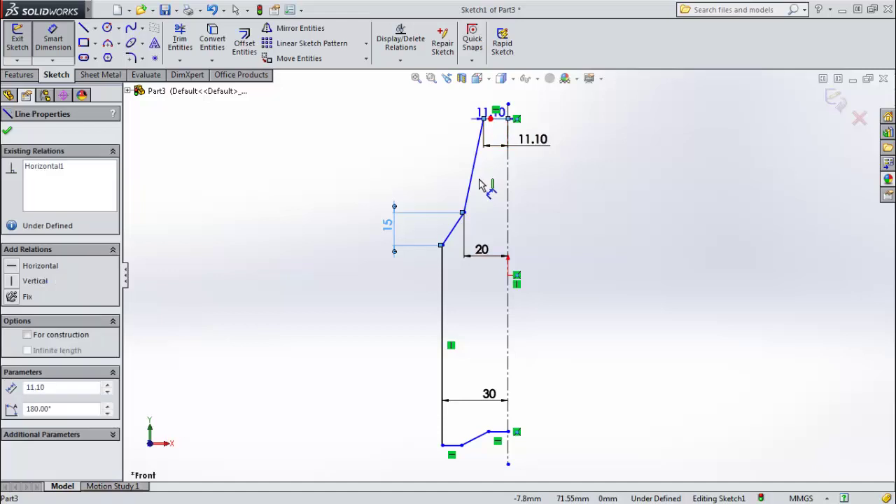
left_click(463, 212)
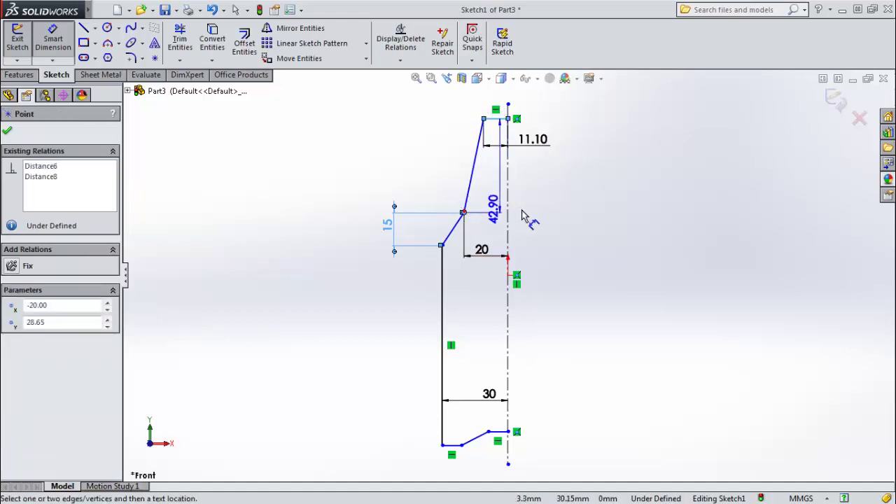
left_click(610, 208)
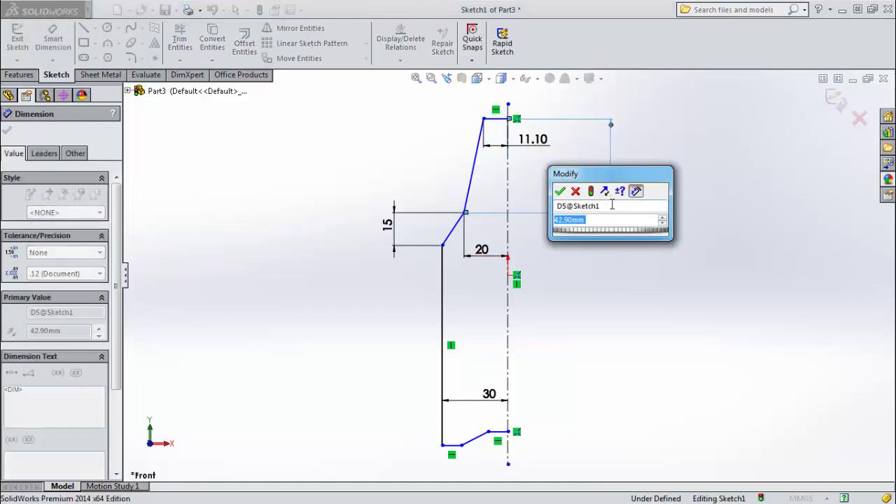
type("80")
key("Return")
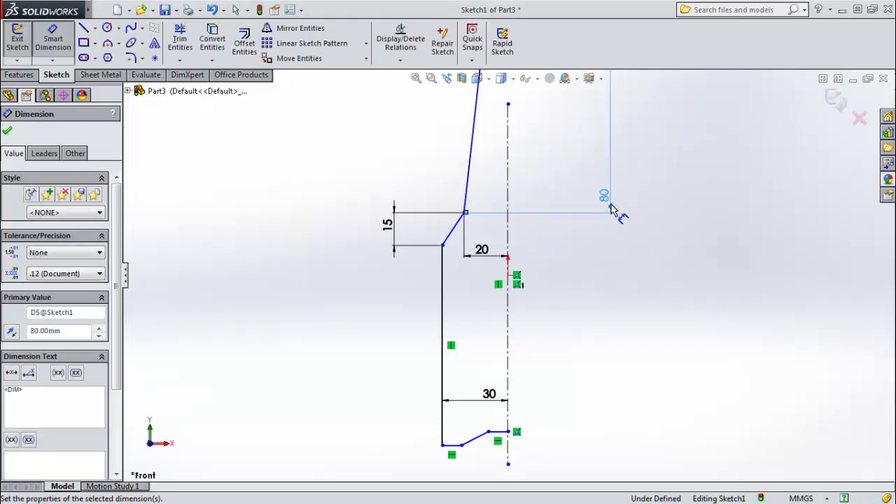
left_click(442, 273)
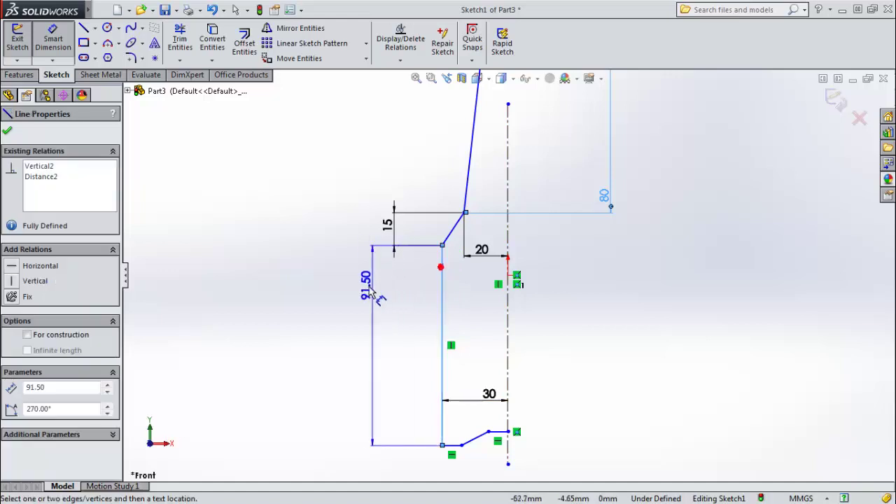
left_click(358, 289)
type("150")
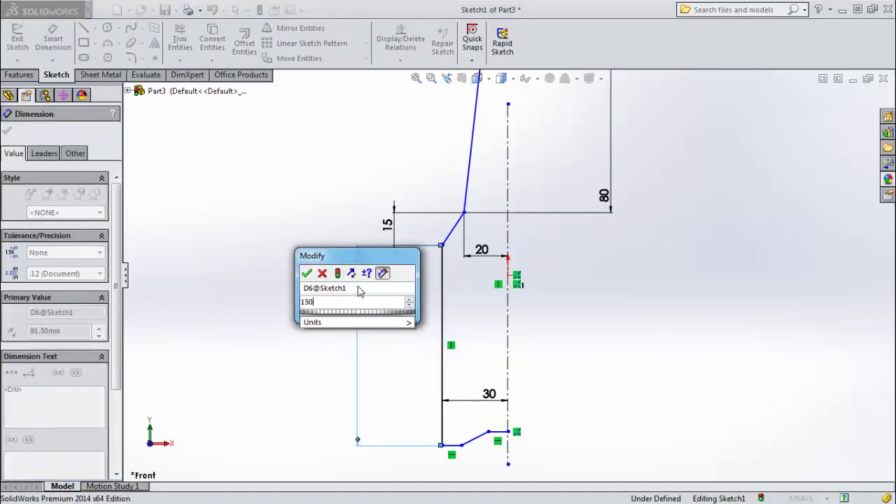
key("Return")
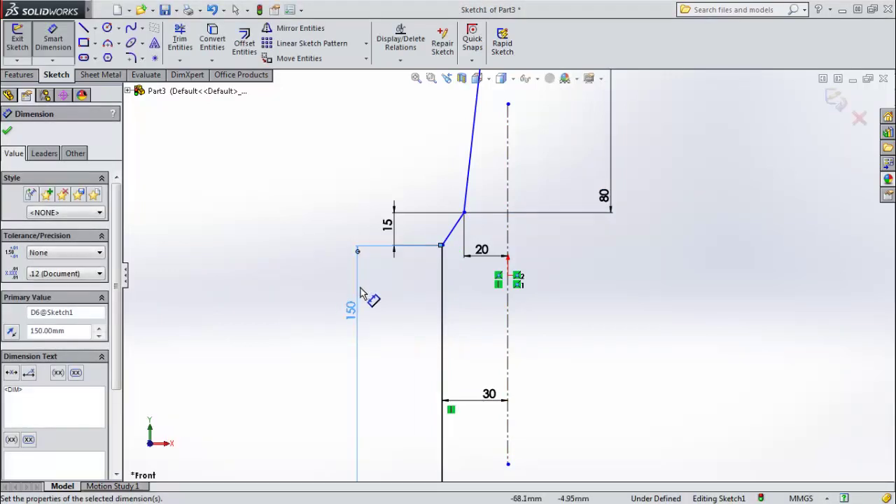
- Dimension the base segments at 10 and 10 with a 5 mm recess depth, then finish
scroll(558, 350, "down", 2)
scroll(558, 350, "up", 4)
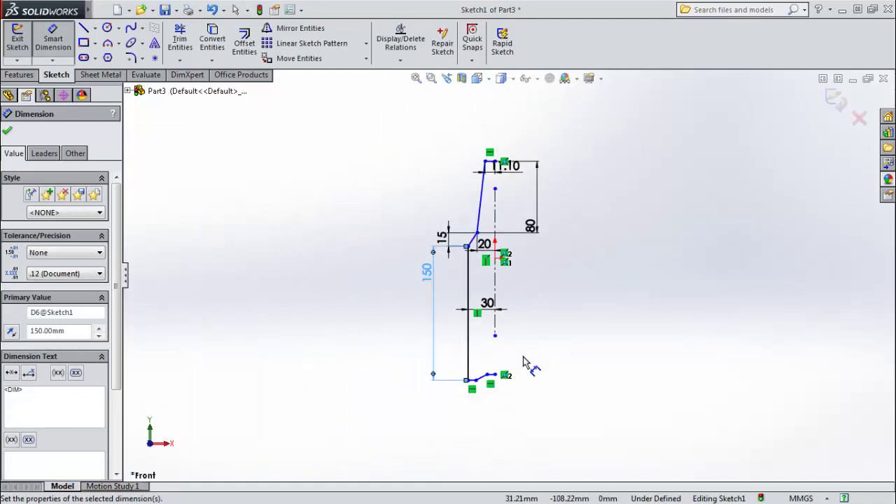
scroll(530, 366, "down", 1)
scroll(494, 361, "down", 2)
scroll(480, 315, "down", 1)
scroll(516, 260, "down", 1)
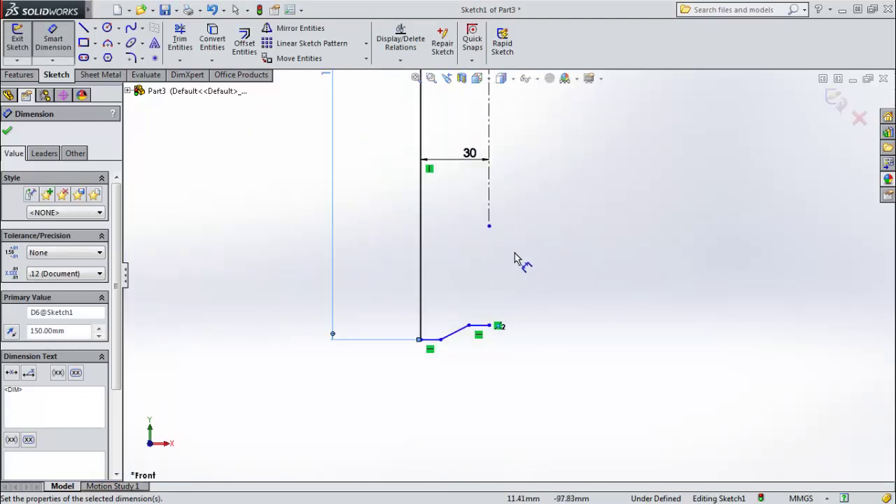
scroll(500, 270, "down", 1)
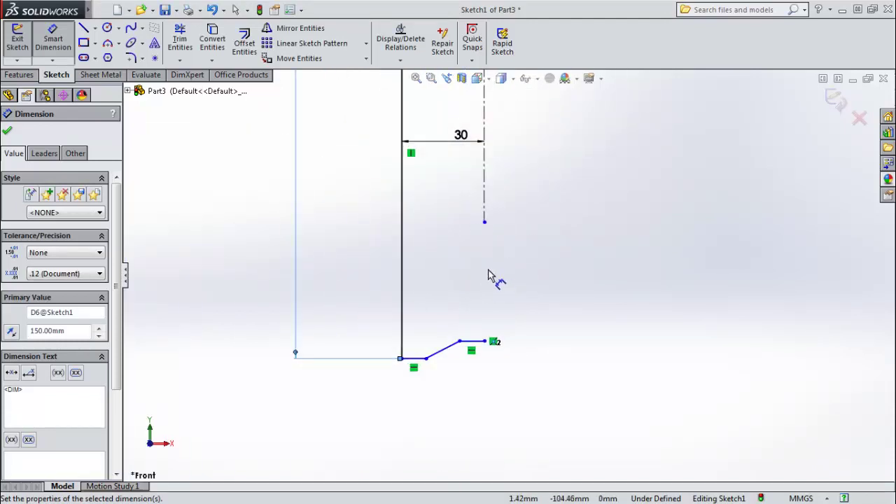
left_click(476, 343)
left_click(485, 323)
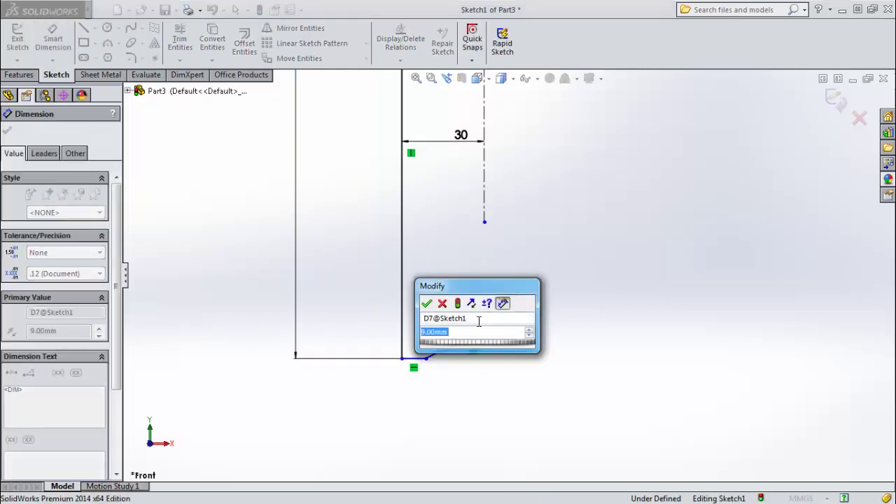
type("10")
key("Return")
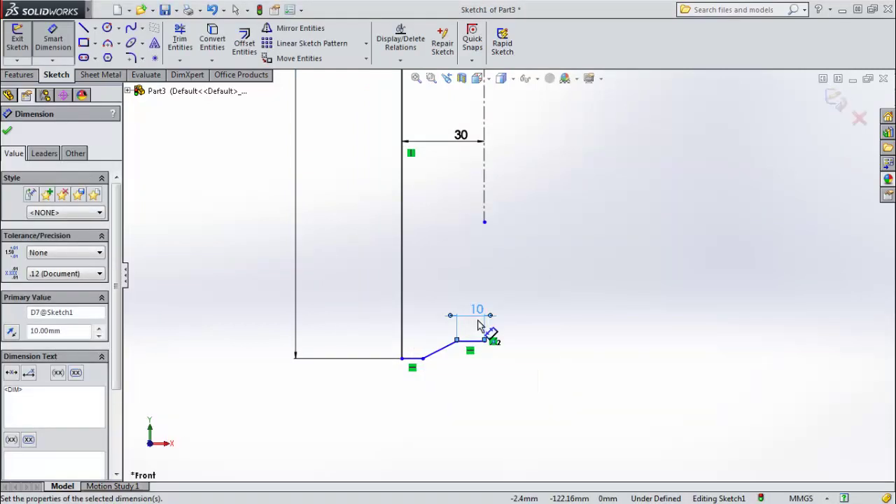
left_click(413, 361)
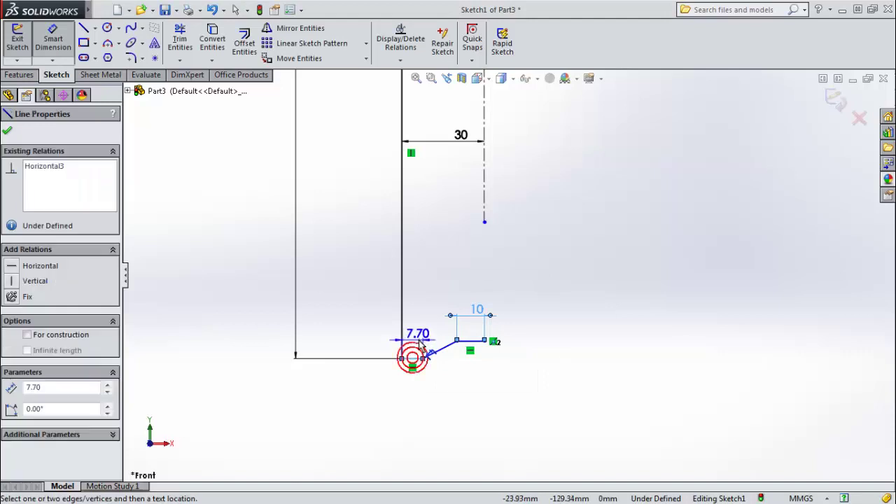
left_click(419, 351)
type("10")
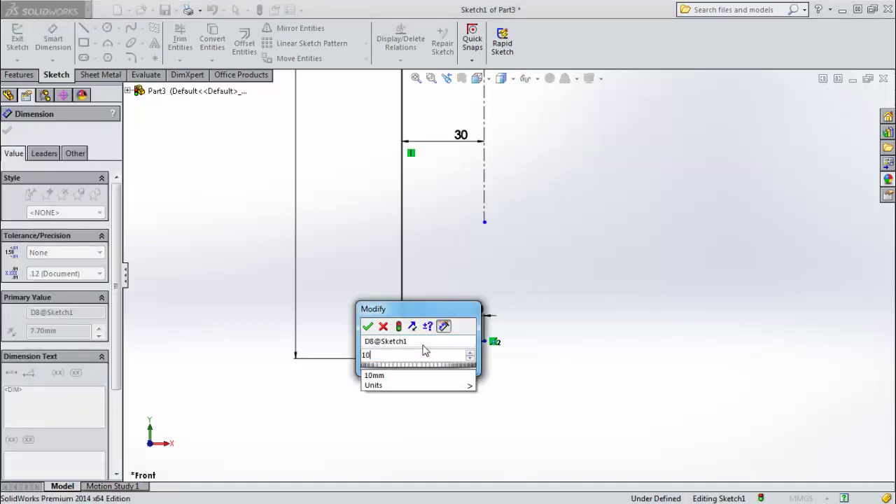
key("Return")
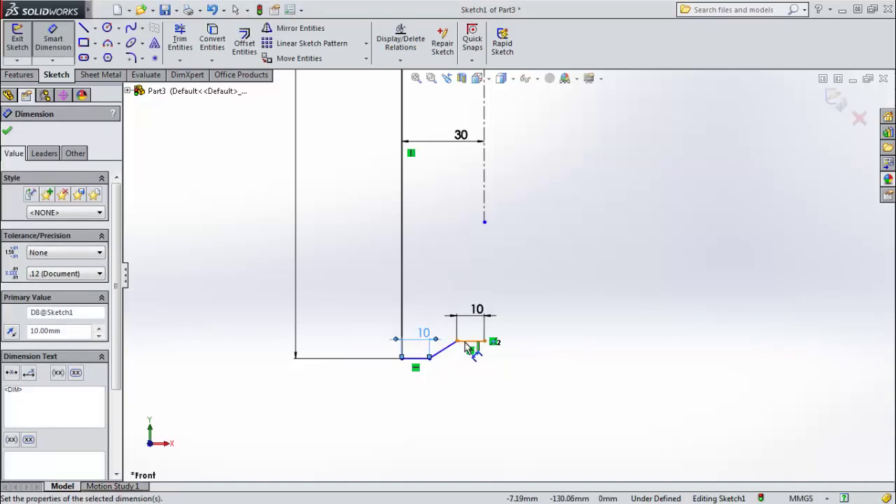
left_click(467, 343)
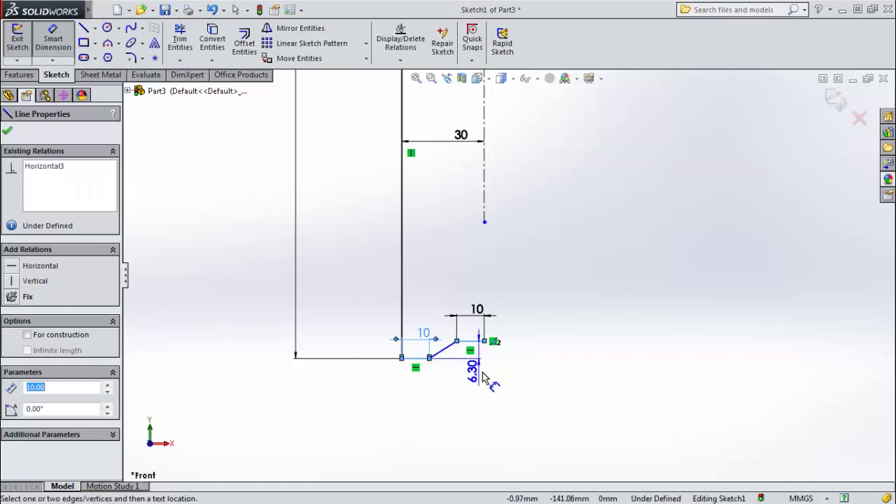
left_click(515, 405)
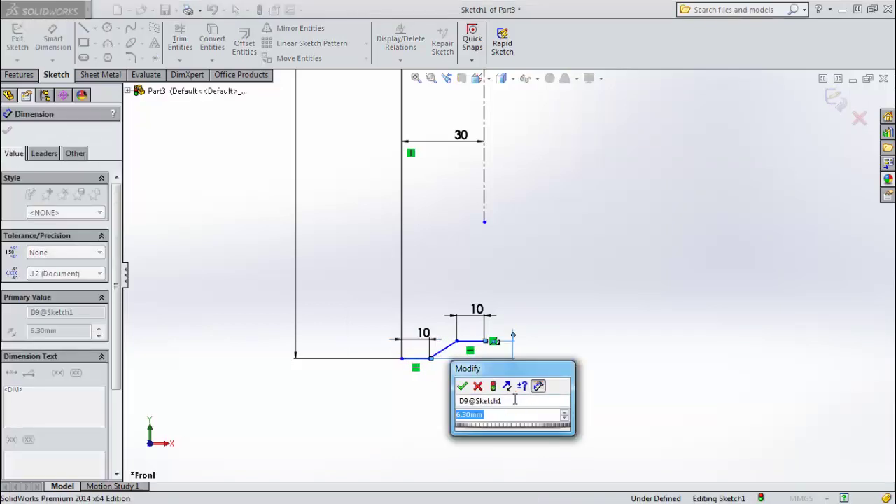
type("5")
key("Return")
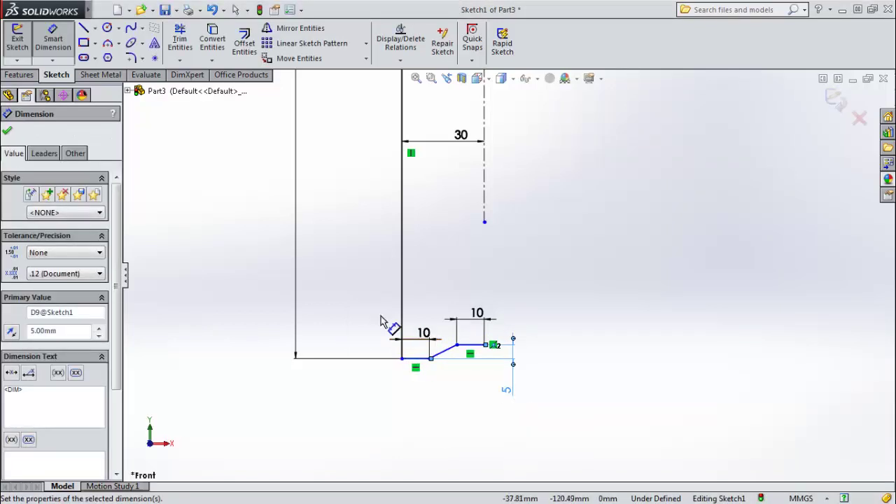
left_click(8, 132)
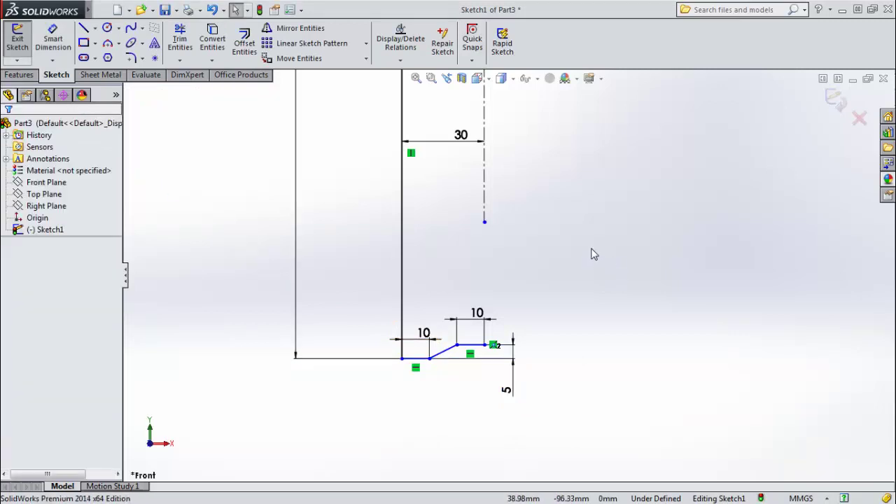
- Revolve the profile sketch a full 360° about the centerline into a solid bottle
key("f")
scroll(534, 201, "down", 3)
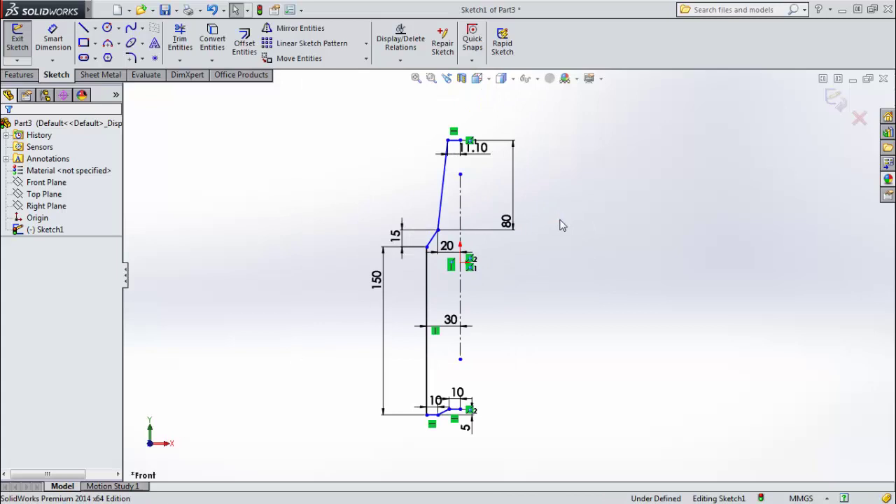
left_click(20, 75)
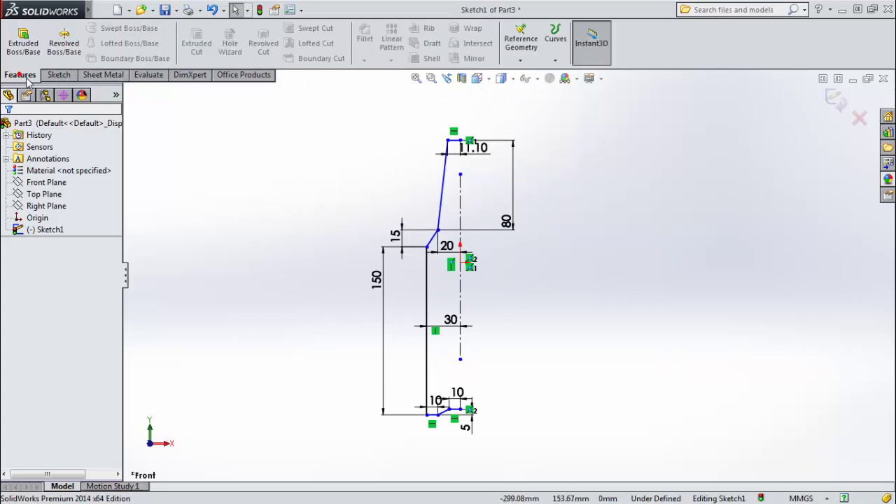
left_click(63, 42)
left_click(484, 268)
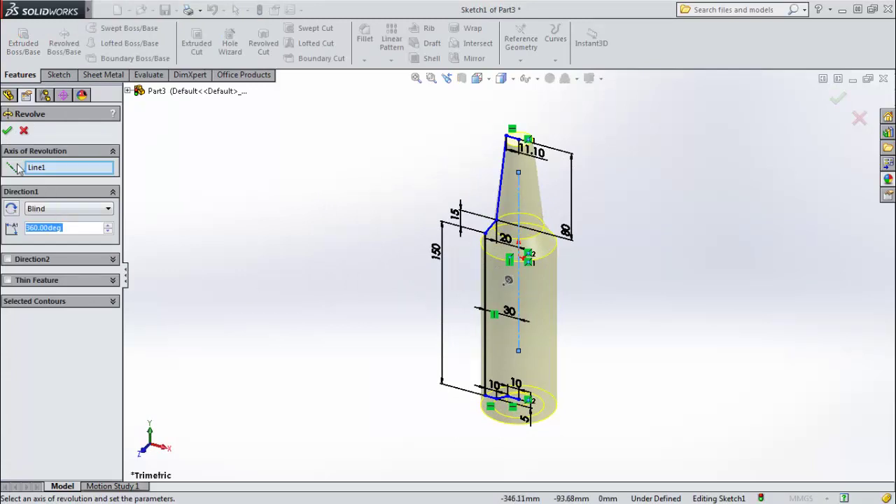
left_click(7, 131)
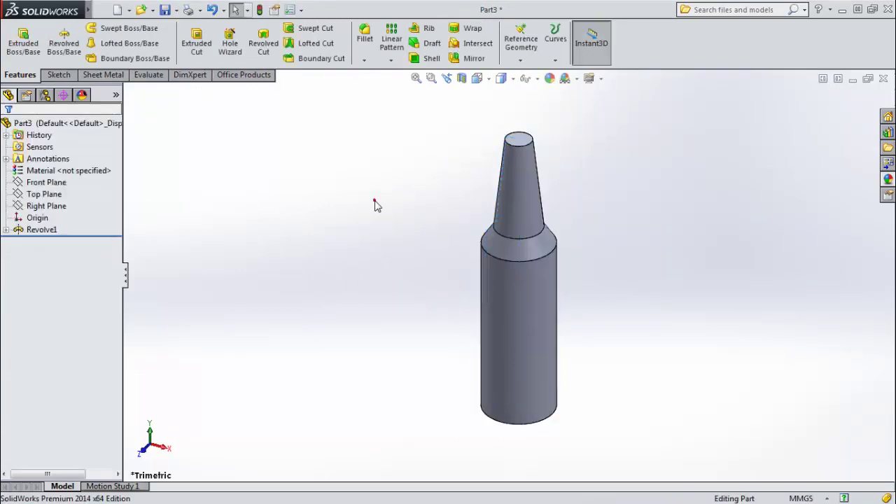
middle_click_drag(409, 238, 414, 202)
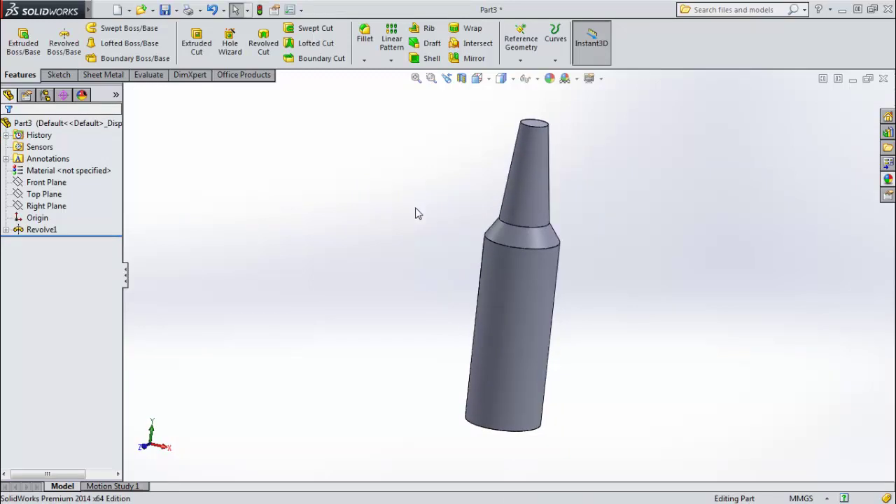
- Fillet the two shoulder edges between neck and body with a 20 mm radius
left_click(365, 38)
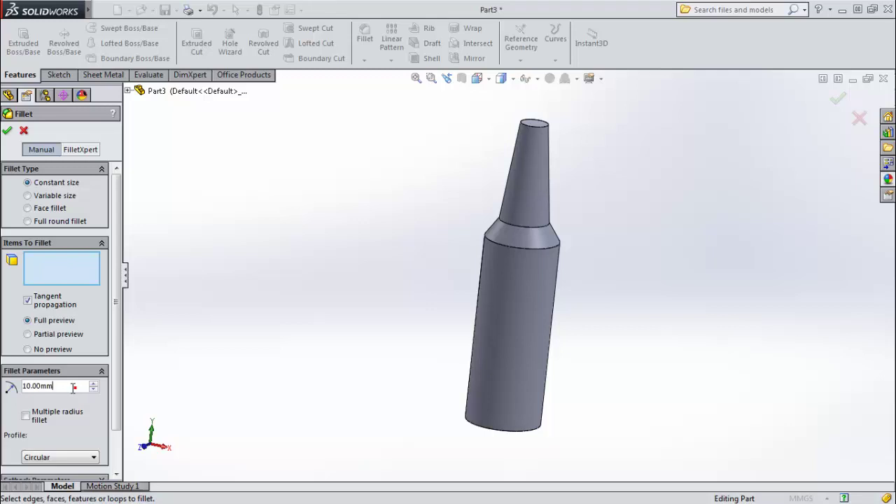
type("20")
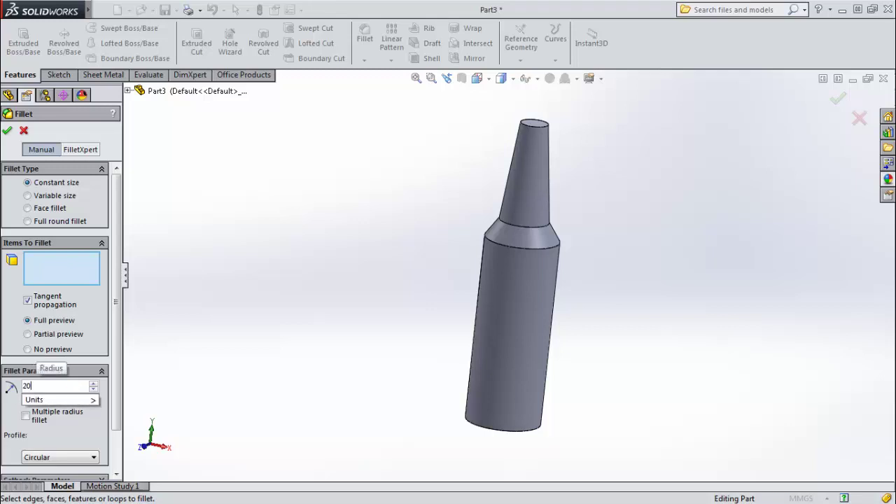
key("Return")
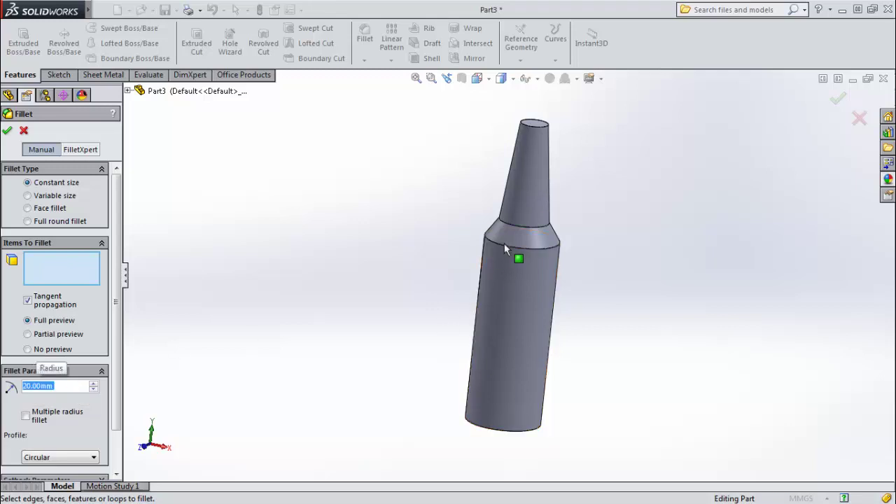
left_click(510, 244)
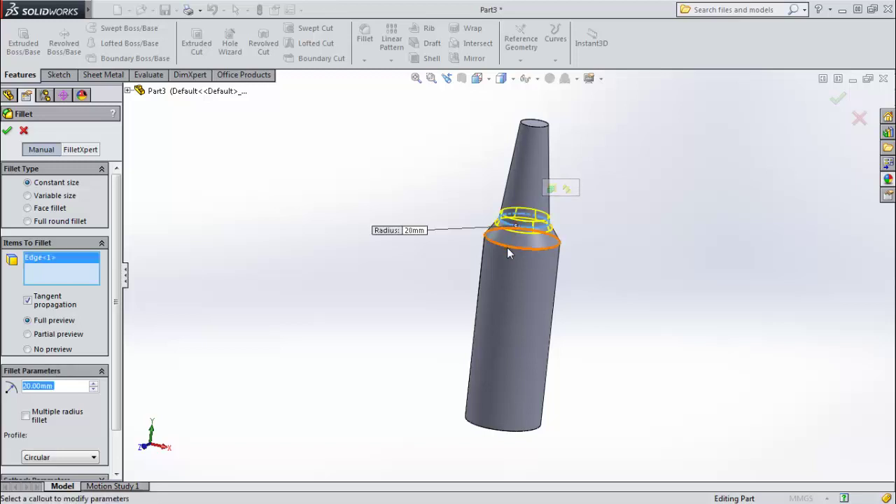
left_click(507, 249)
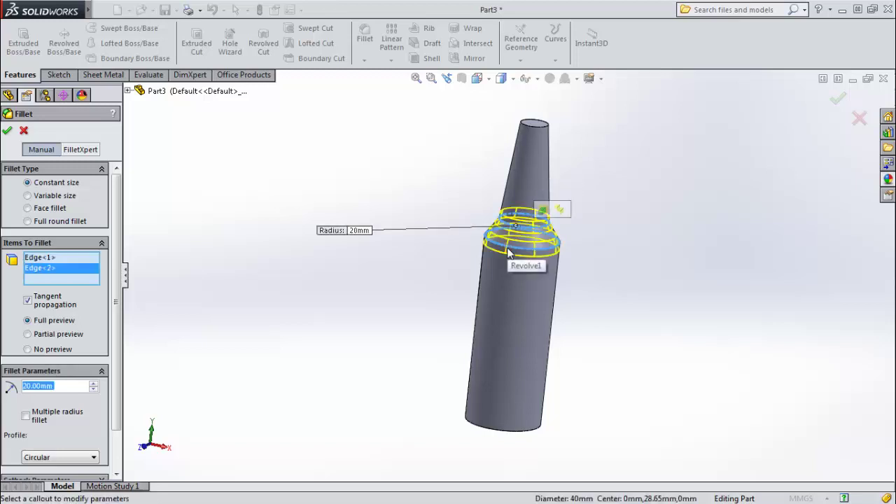
left_click(7, 132)
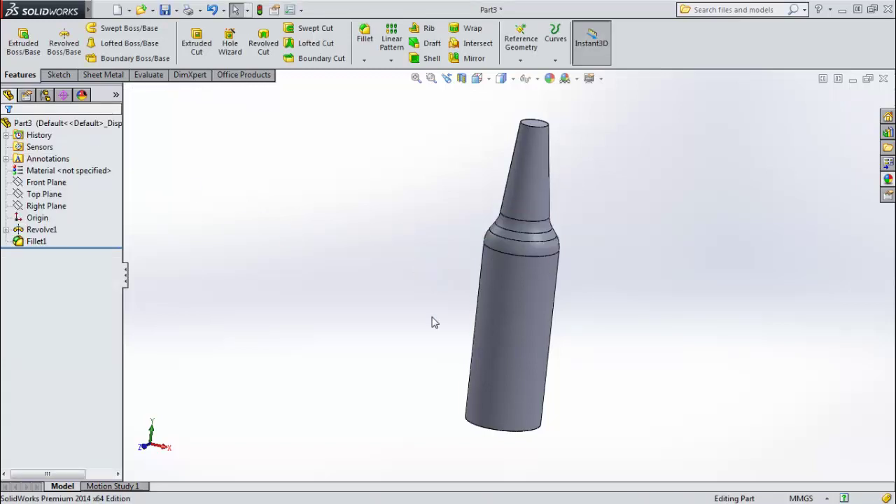
- Fillet the inner and outer ring edges on the bottle's base at 10 mm
mouse_move(419, 374)
middle_mouse_down()
mouse_move(409, 296)
mouse_move(430, 381)
middle_mouse_up()
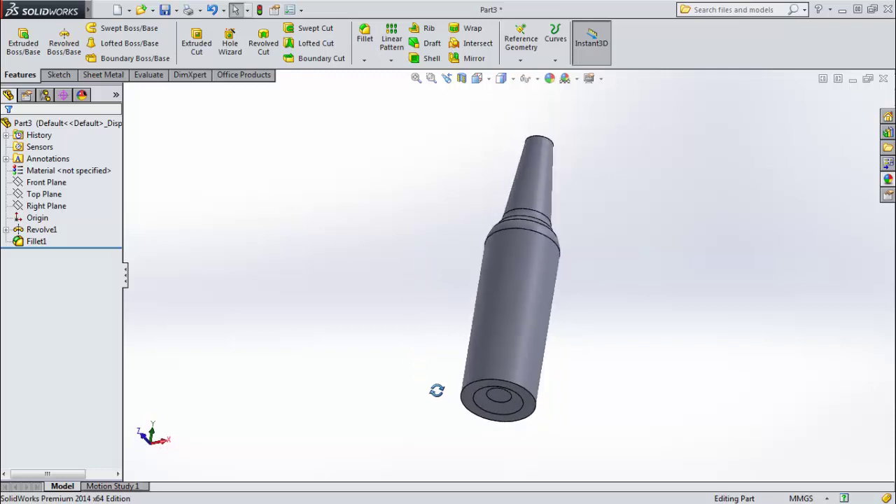
scroll(430, 383, "down", 3)
scroll(531, 378, "down", 2)
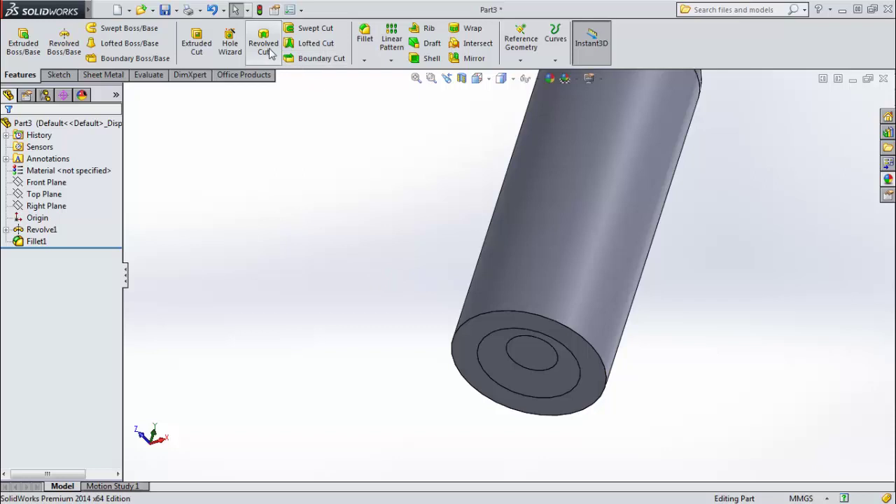
left_click(366, 36)
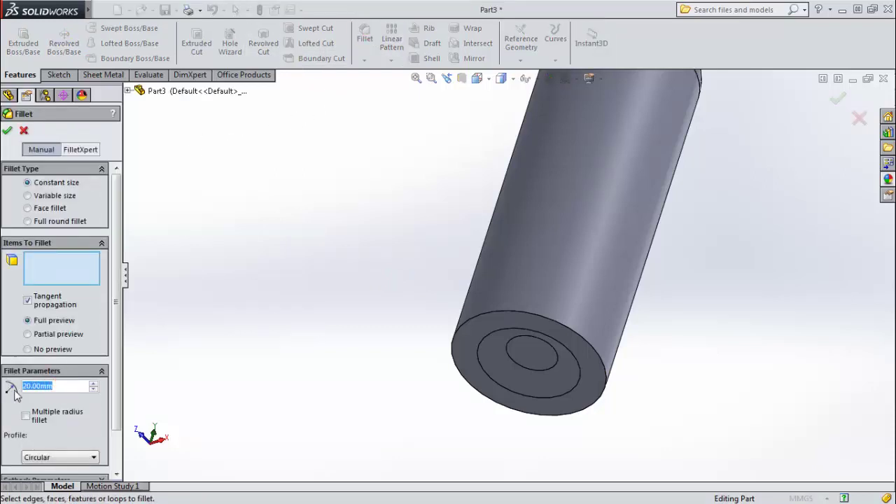
type("10")
key("Return")
left_click(533, 370)
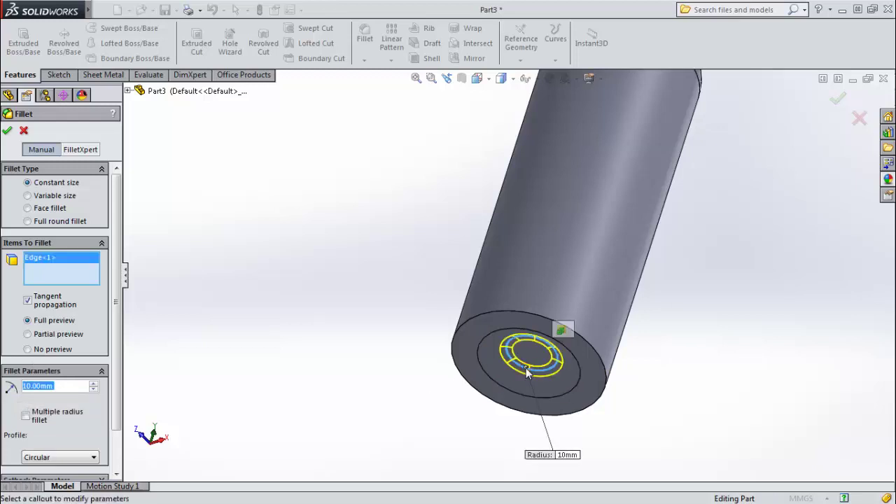
left_click(484, 371)
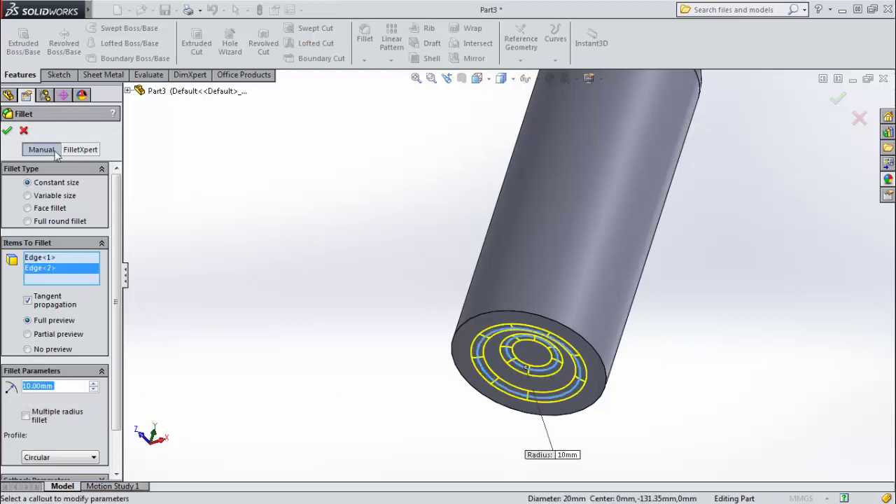
left_click(9, 131)
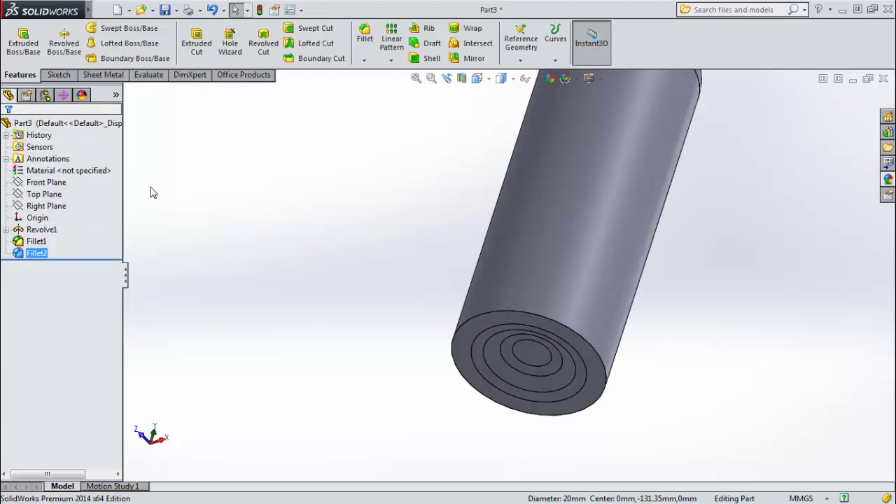
- Fillet the outer rim edge of the base with a 2.5 mm radius
left_click(365, 35)
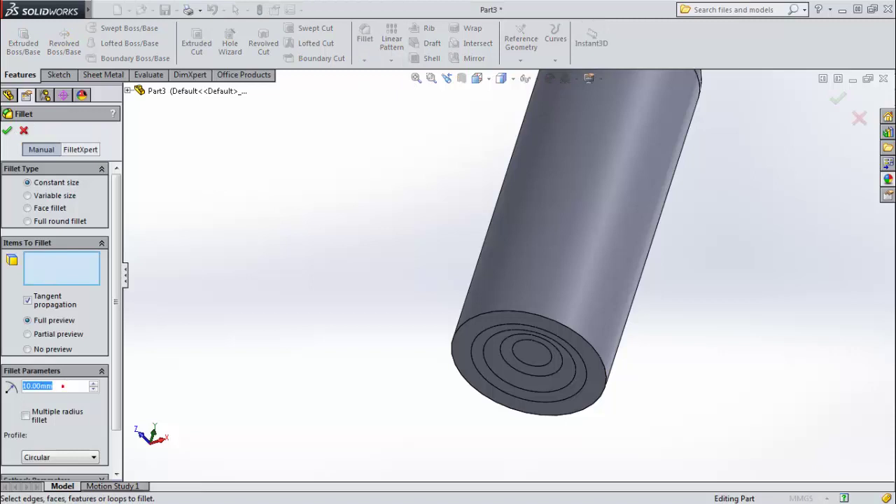
type("2.5")
key("Return")
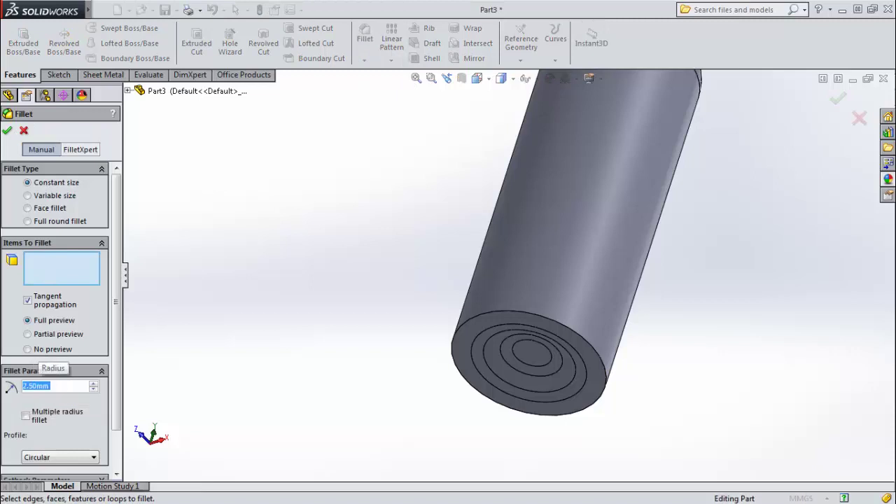
left_click(454, 371)
left_click(7, 132)
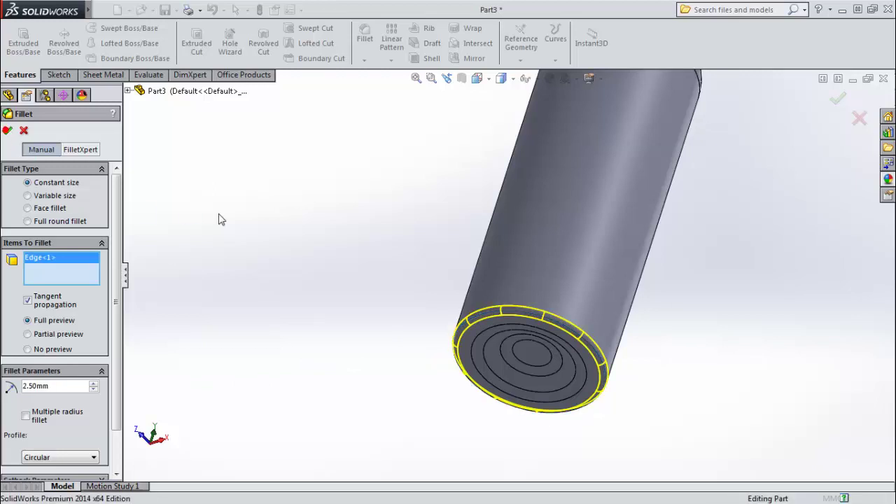
- Switch to the isometric view and clear the selection on the bottle
left_click(480, 80)
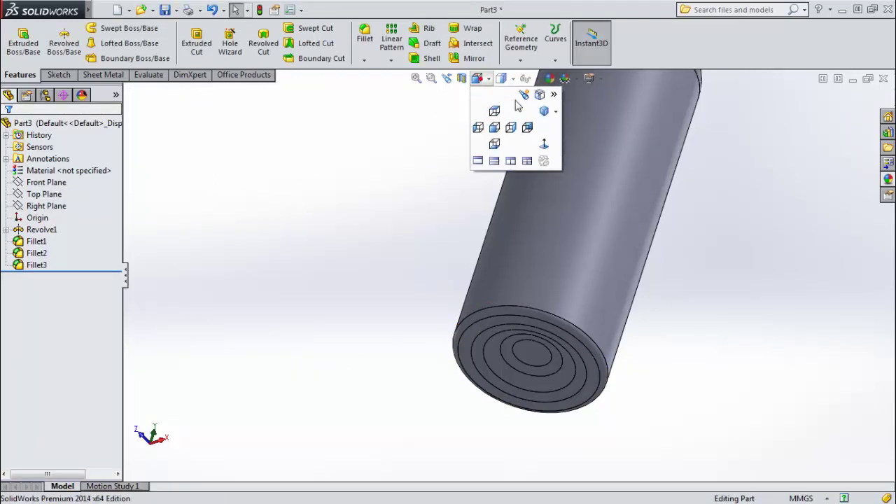
left_click(545, 112)
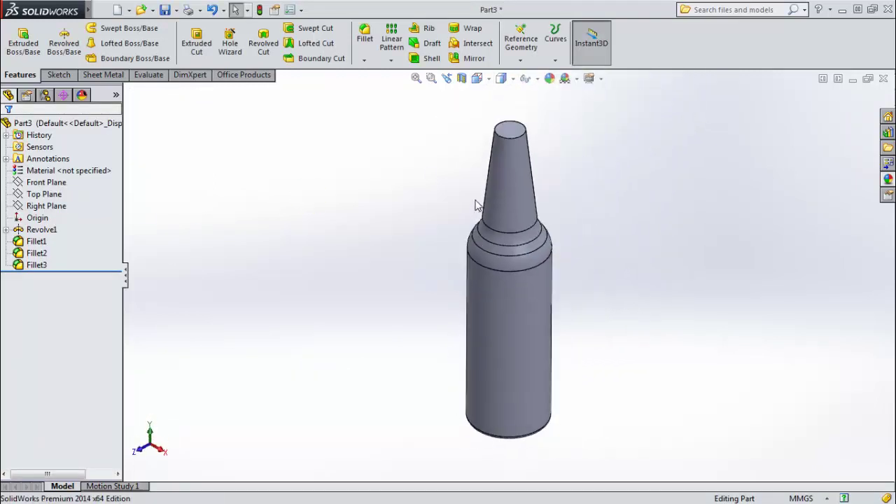
left_click(581, 172)
scroll(514, 148, "down", 1)
- Shell the bottle with 2 mm walls, removing the neck's top face
scroll(515, 149, "down", 1)
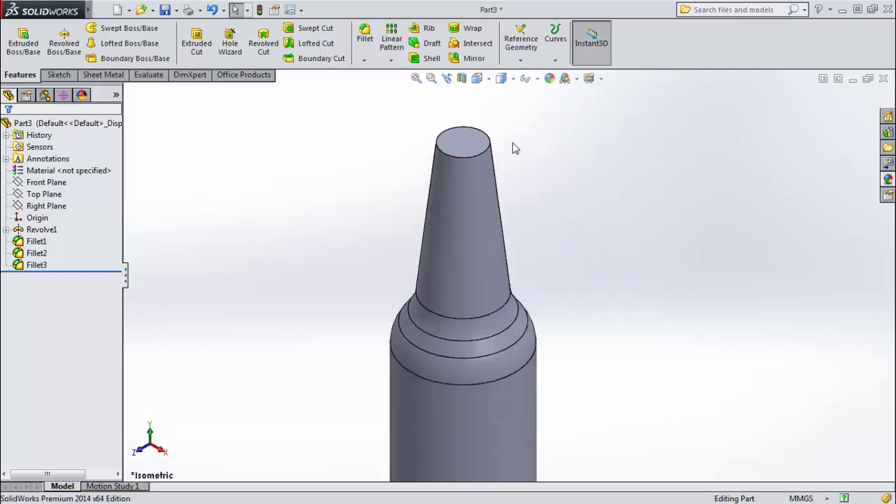
left_click(429, 61)
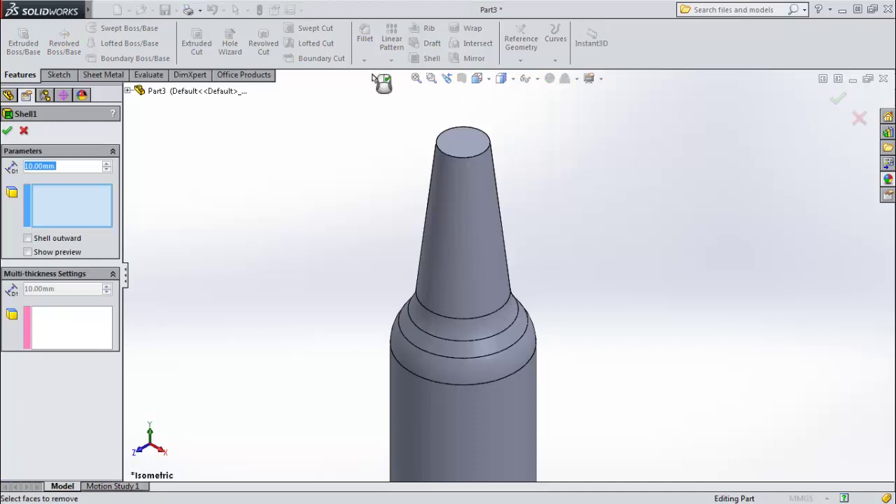
double_click(72, 166)
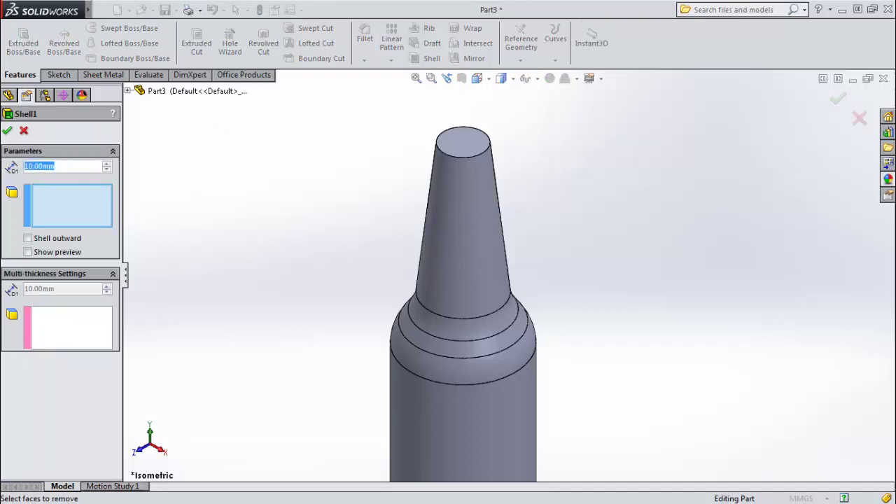
type("2")
key("Return")
left_click(461, 144)
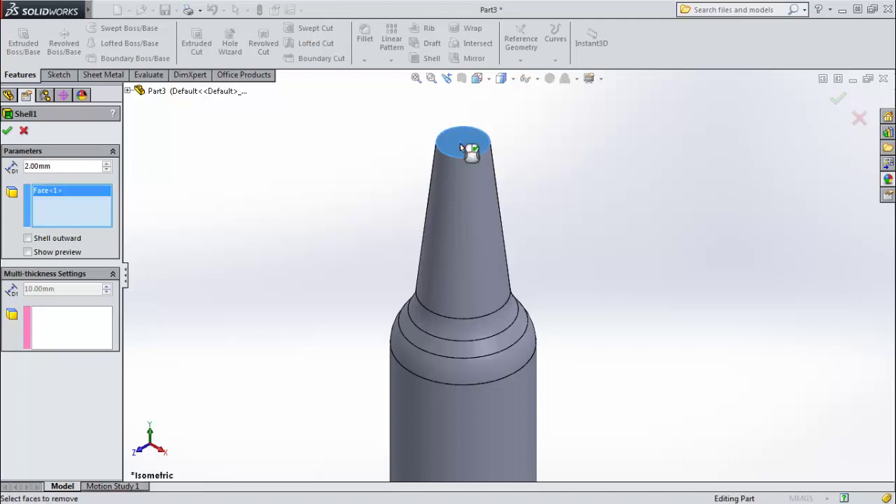
left_click(28, 253)
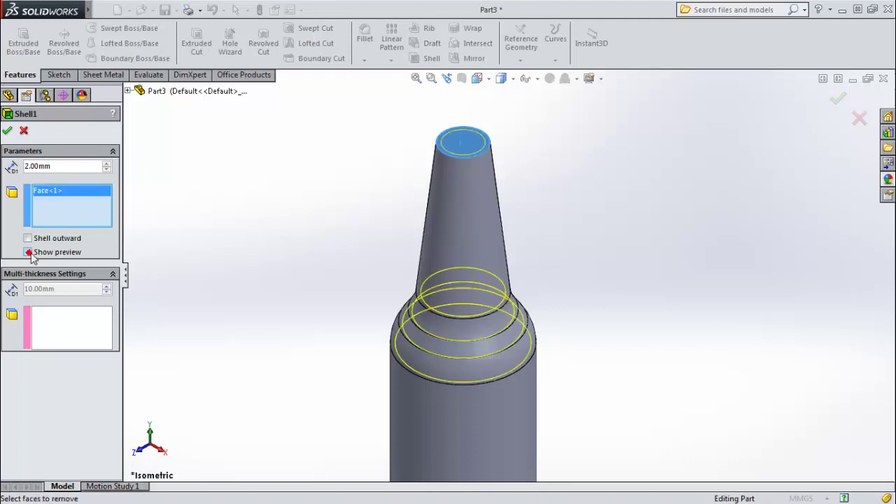
left_click(9, 131)
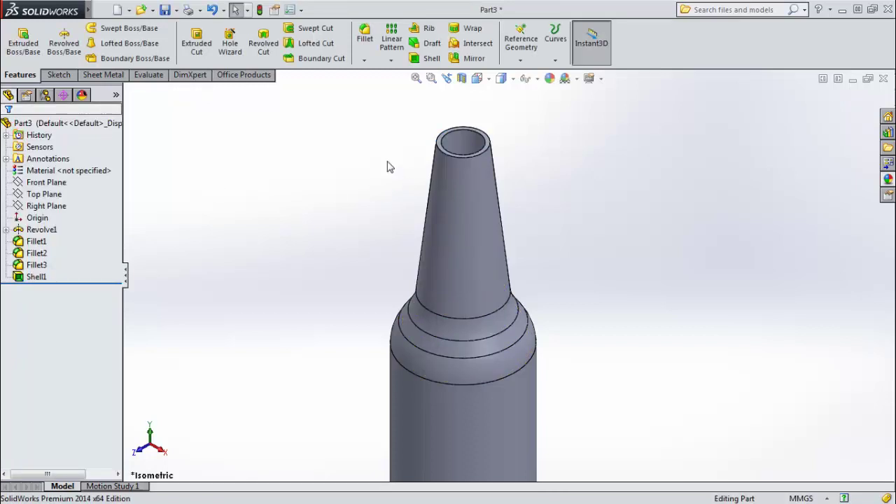
mouse_move(389, 167)
middle_mouse_down()
mouse_move(409, 244)
mouse_move(395, 194)
middle_mouse_up()
- Sketch on the neck's top rim face and convert its outer and inner circular edges
scroll(489, 161, "down", 3)
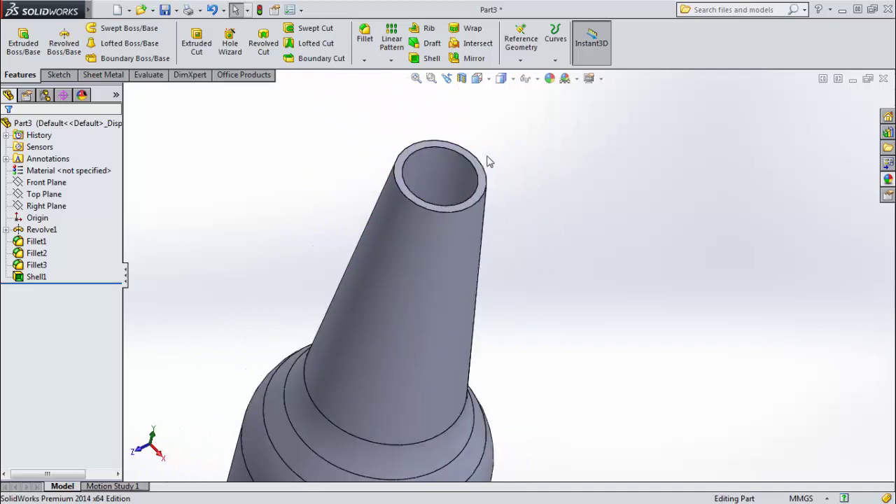
scroll(494, 179, "down", 1)
left_click(486, 184)
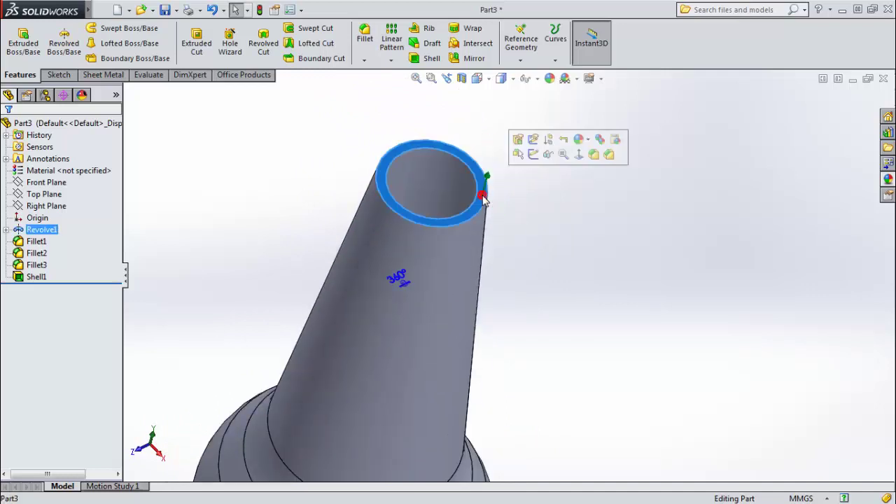
left_click(534, 154)
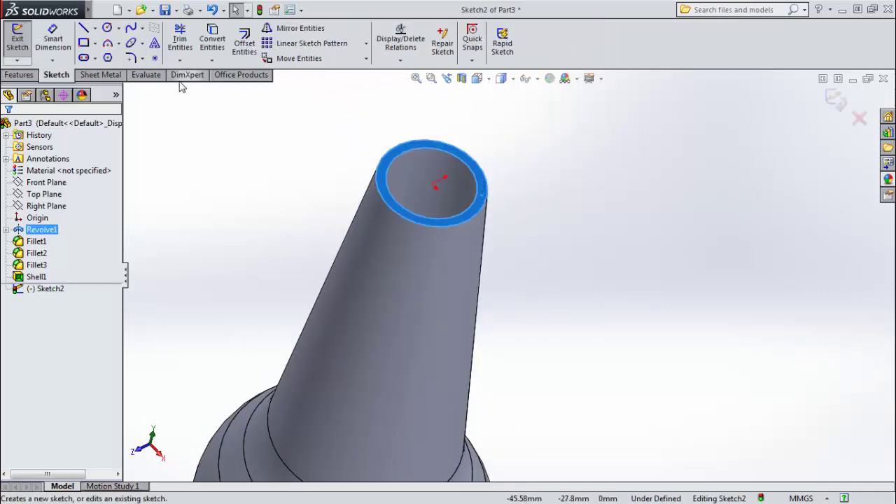
left_click(214, 43)
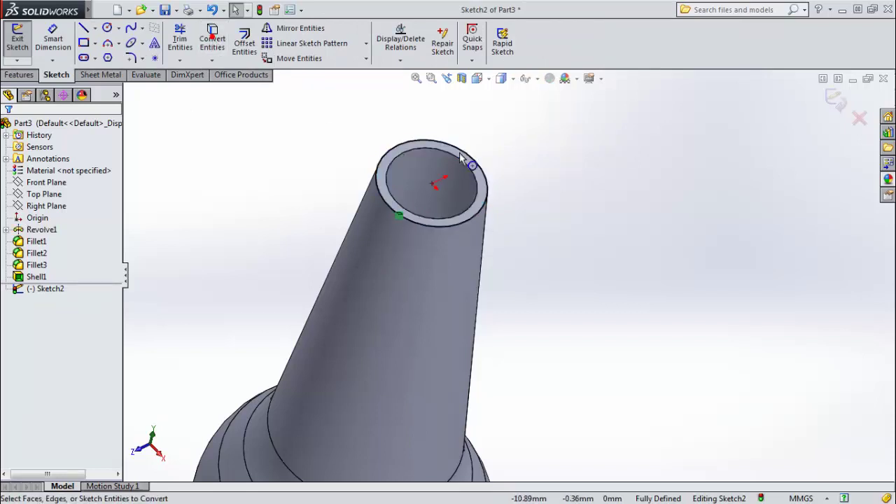
left_click(476, 177)
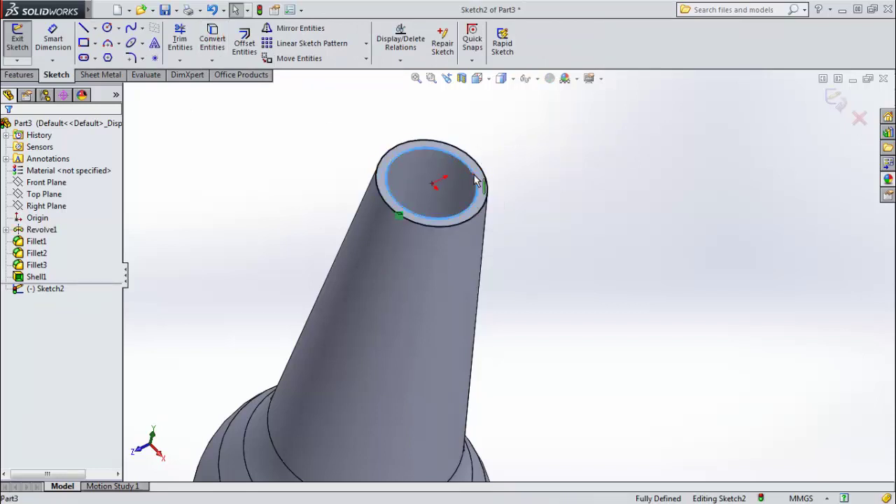
left_click(212, 40)
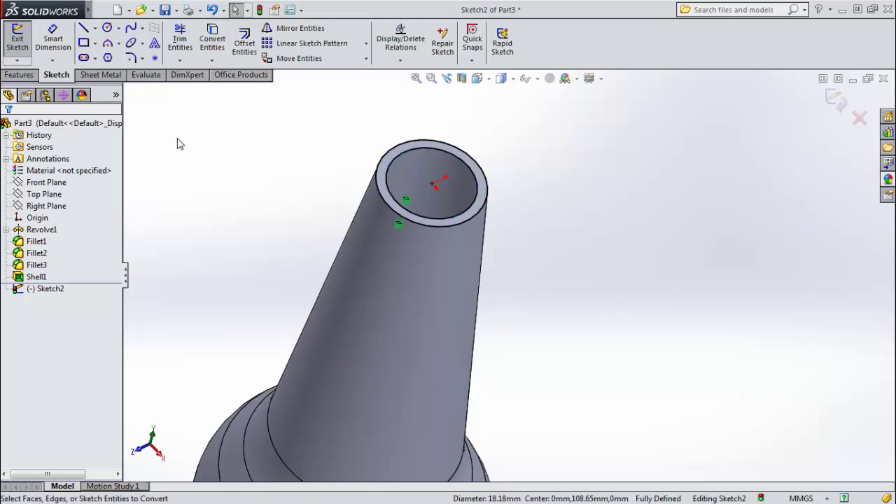
- Extrude the rim ring sketch 10 mm Blind as Boss-Extrude1 to raise the neck lip
left_click(19, 74)
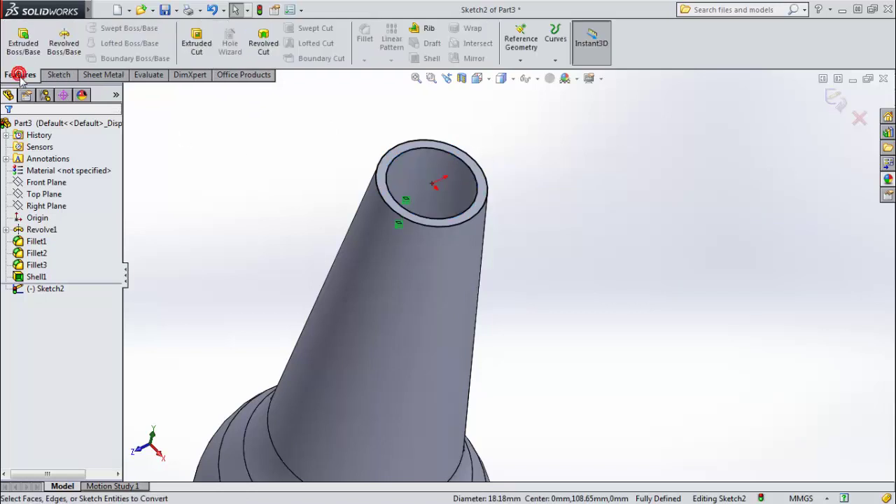
left_click(23, 50)
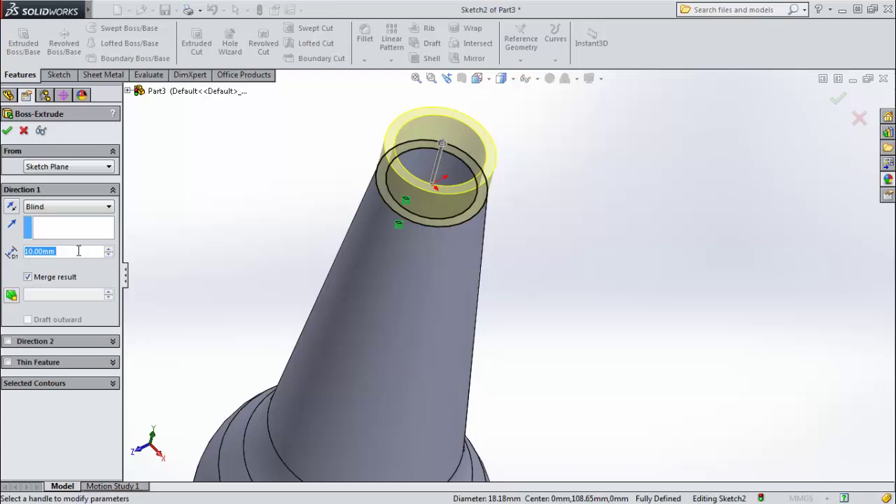
left_click(7, 131)
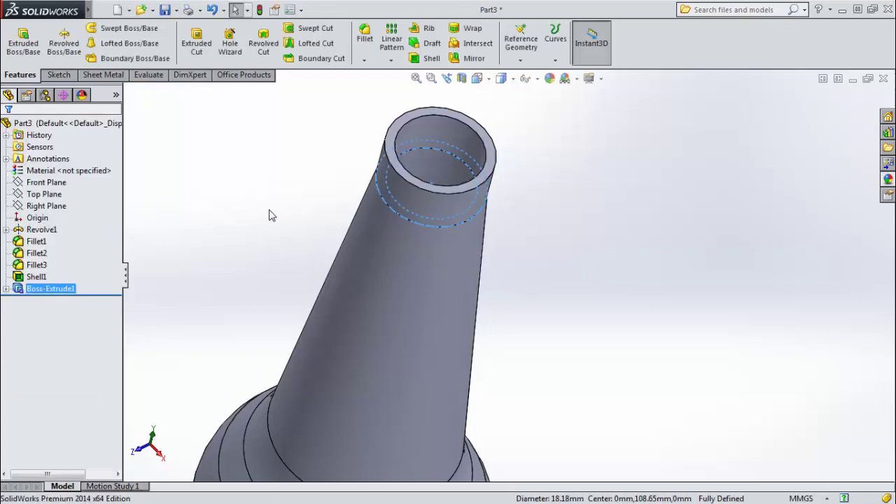
left_click(286, 207)
- Turn the bottle to the isometric view and select the Front Plane
middle_click_drag(290, 201, 474, 92)
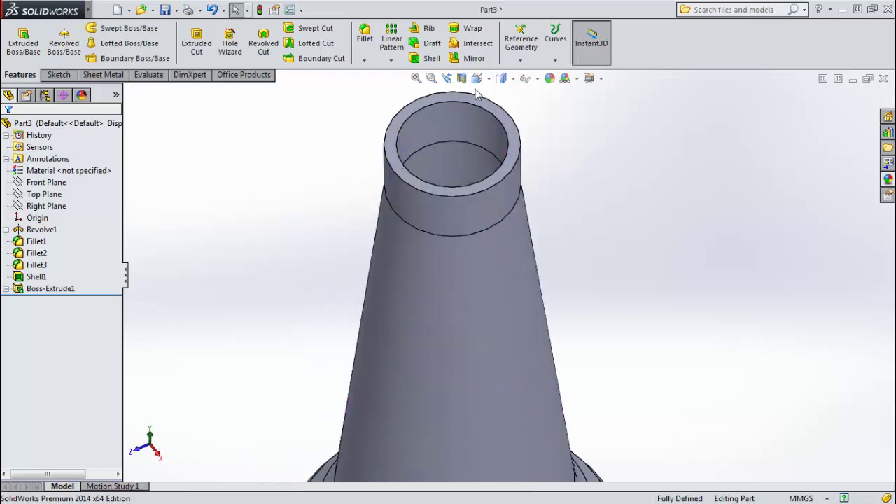
left_click(494, 78)
left_click(544, 115)
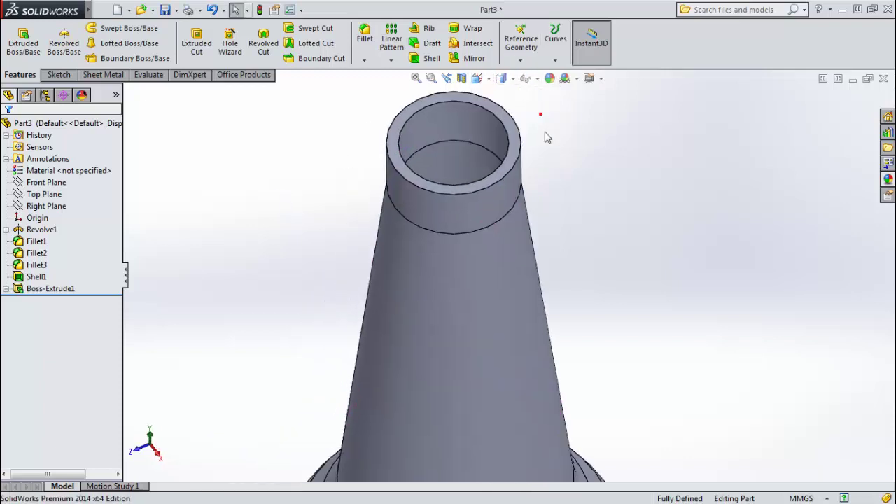
left_click(39, 183)
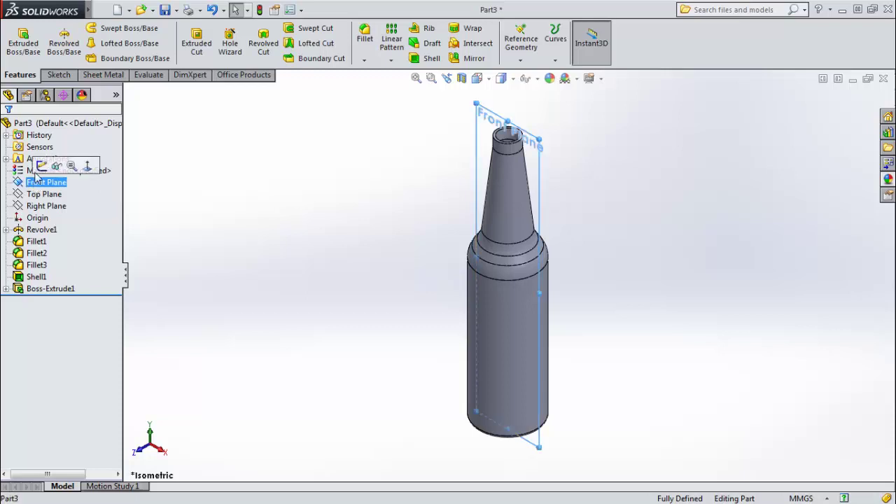
- Start a sketch on the Front Plane, viewed Normal To and zoomed onto the neck
left_click(41, 161)
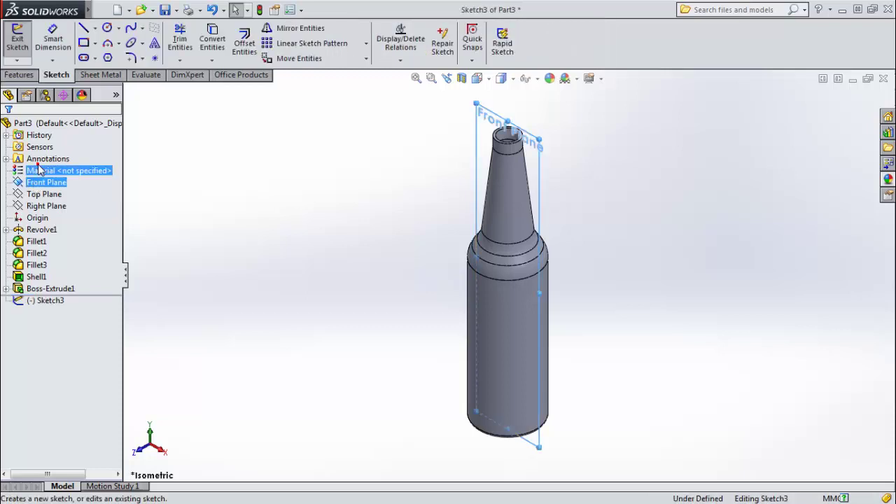
left_click(478, 78)
left_click(544, 146)
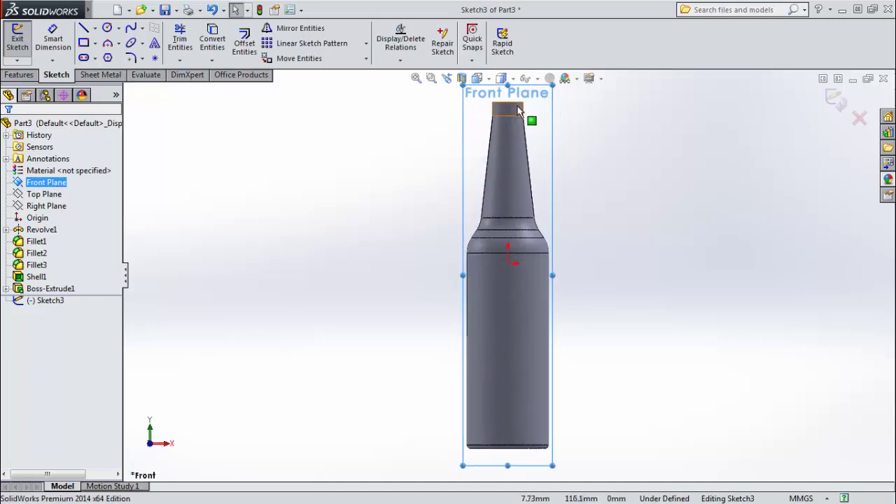
scroll(515, 134, "down", 2)
scroll(498, 181, "down", 2)
scroll(499, 181, "down", 2)
scroll(487, 163, "down", 2)
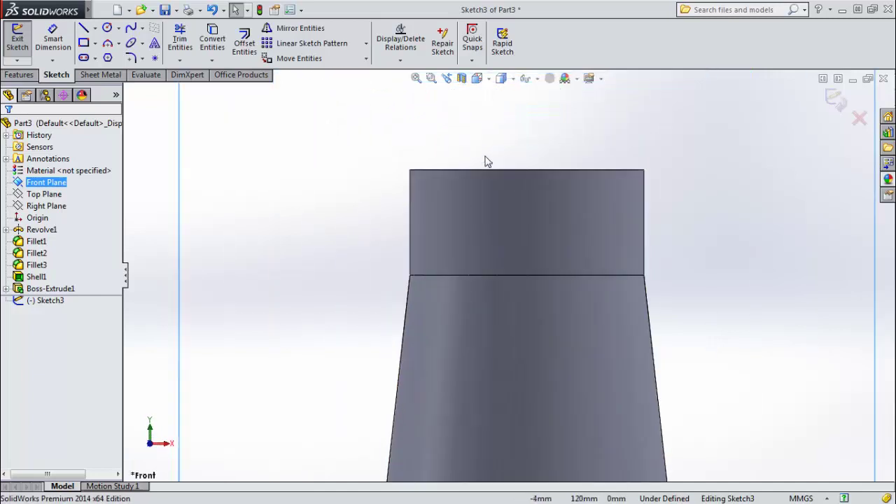
- Draw a small upper circle and a larger lower circle on the neck's left edge
left_click(106, 28)
left_click(395, 196)
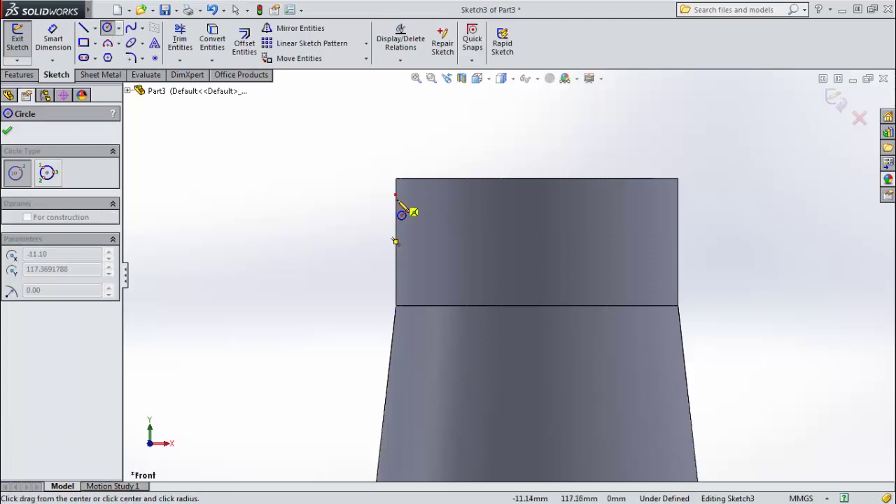
left_click(404, 209)
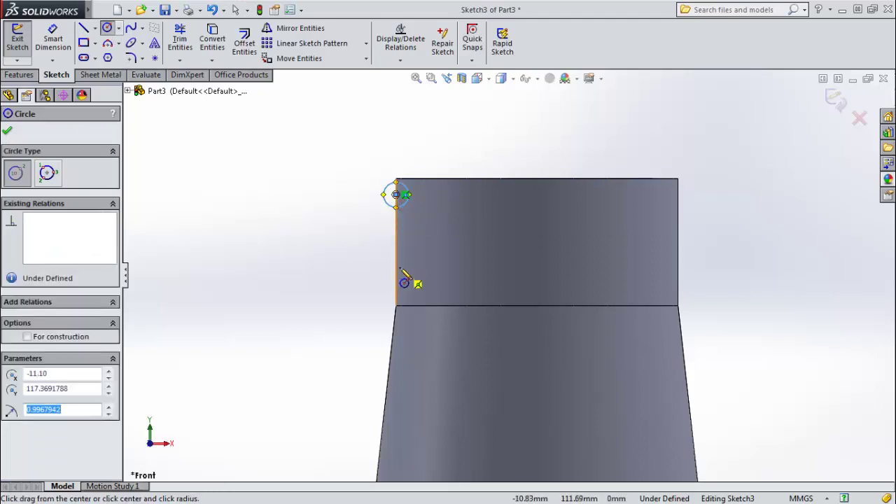
left_click(396, 270)
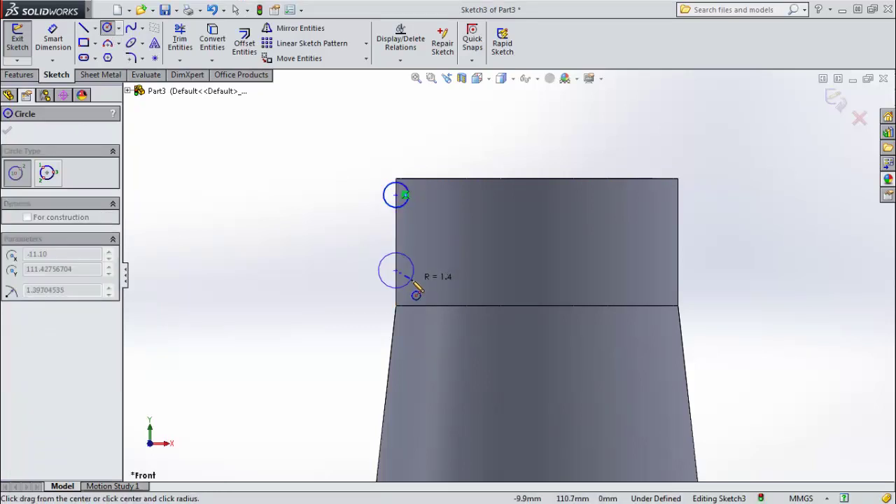
left_click(412, 281)
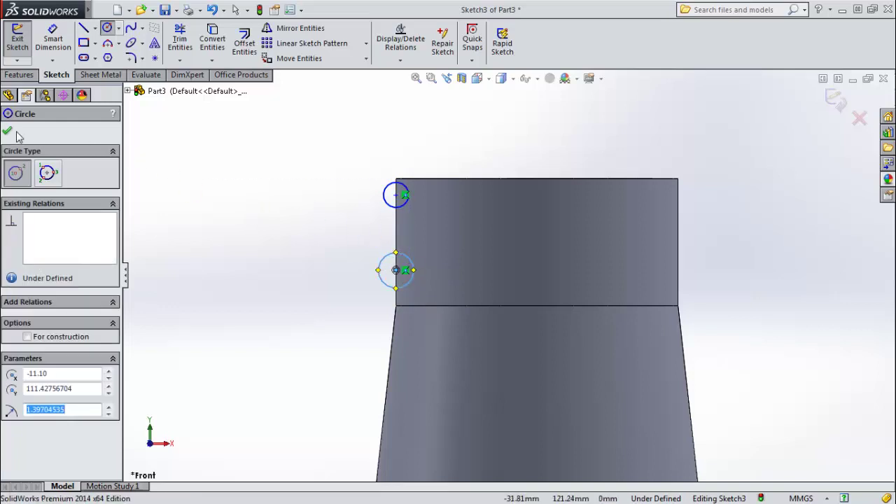
left_click(53, 39)
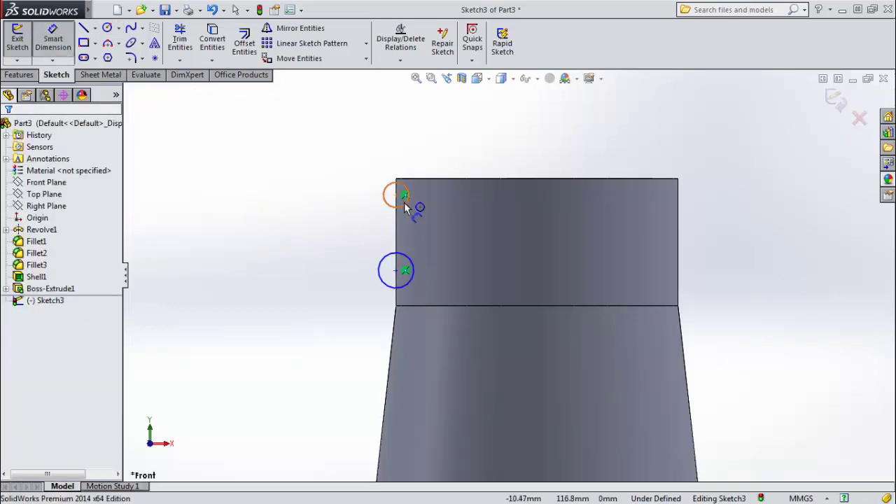
- Give the top circle diameter 3, its centre 1.5 below the neck's top edge
left_click(404, 202)
left_click(460, 230)
type("3")
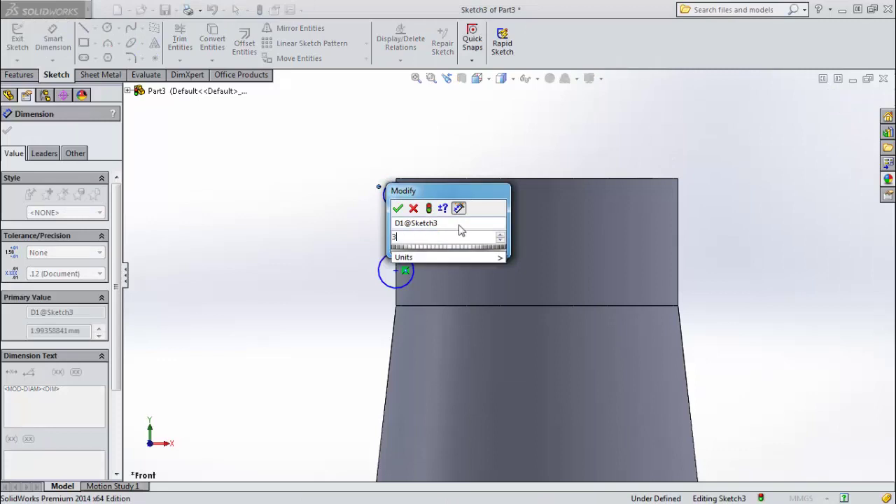
key("Return")
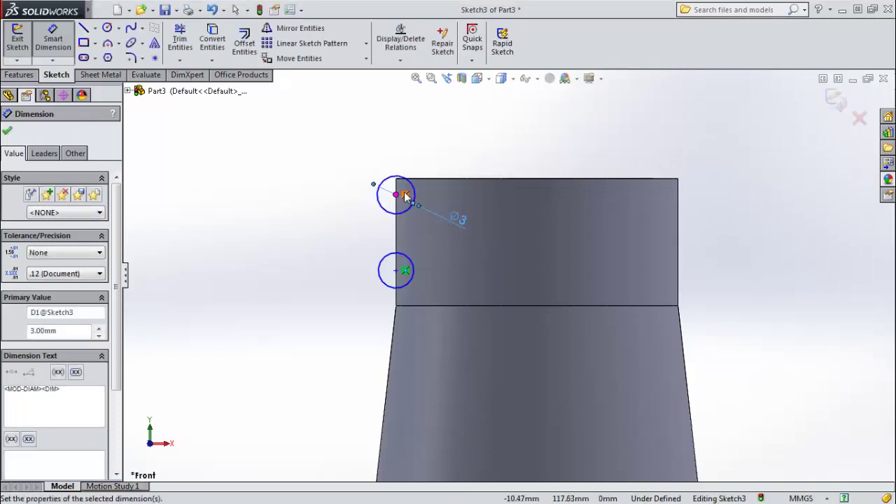
left_click(397, 196)
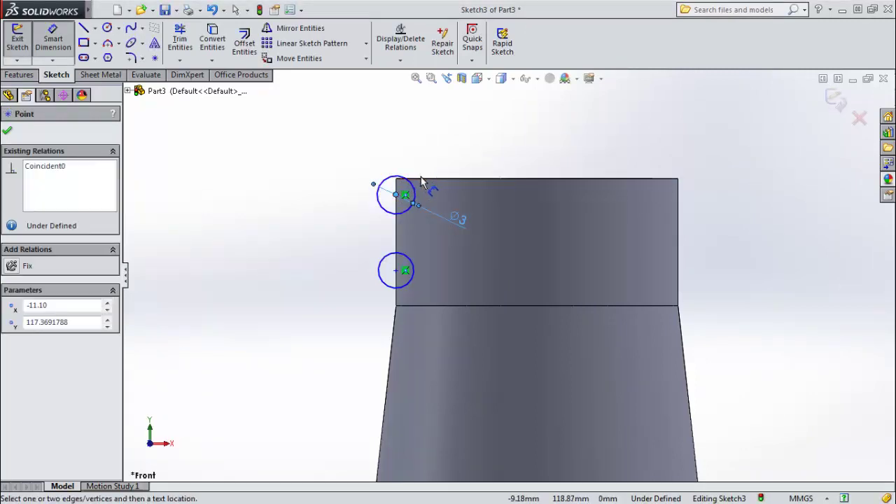
left_click(412, 178)
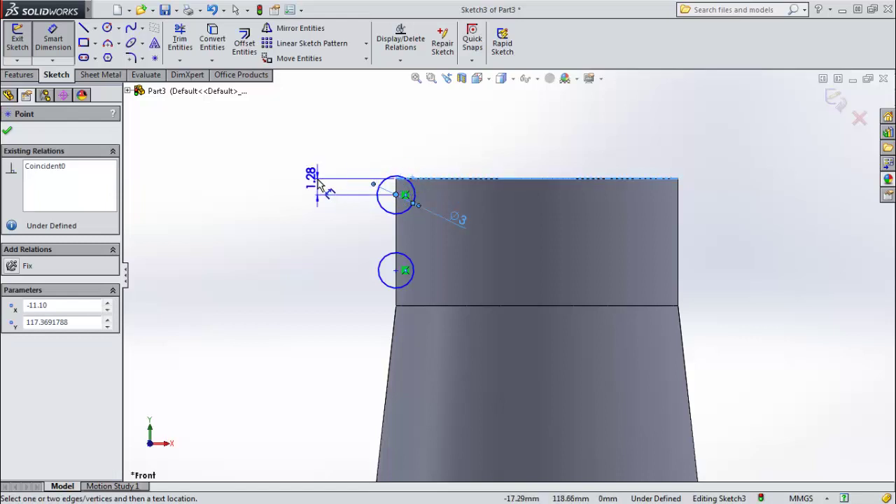
left_click(313, 178)
type("1.5")
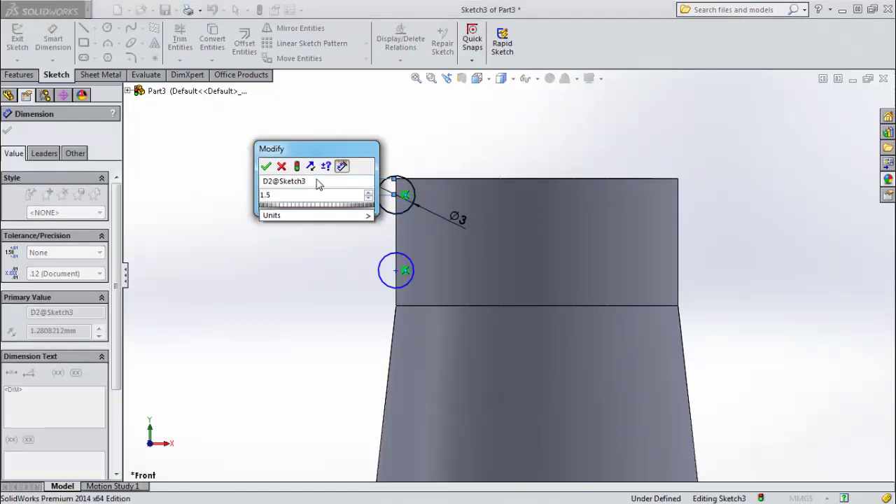
key("Return")
- Give the lower circle diameter 4, its centre 2 above the neck's lower edge
left_click(413, 275)
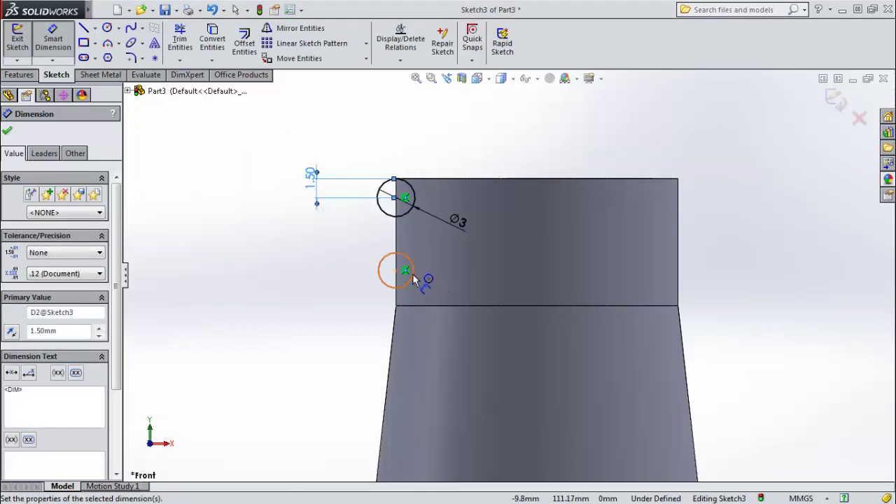
left_click(446, 277)
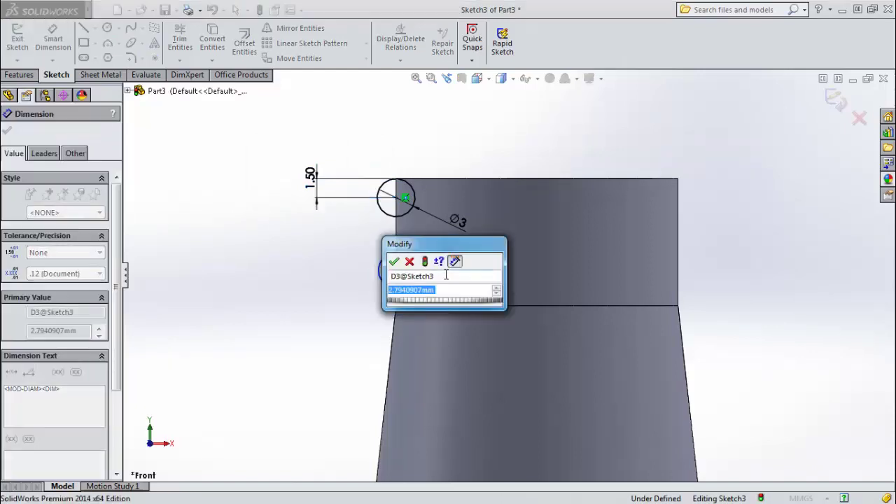
type("4")
key("Return")
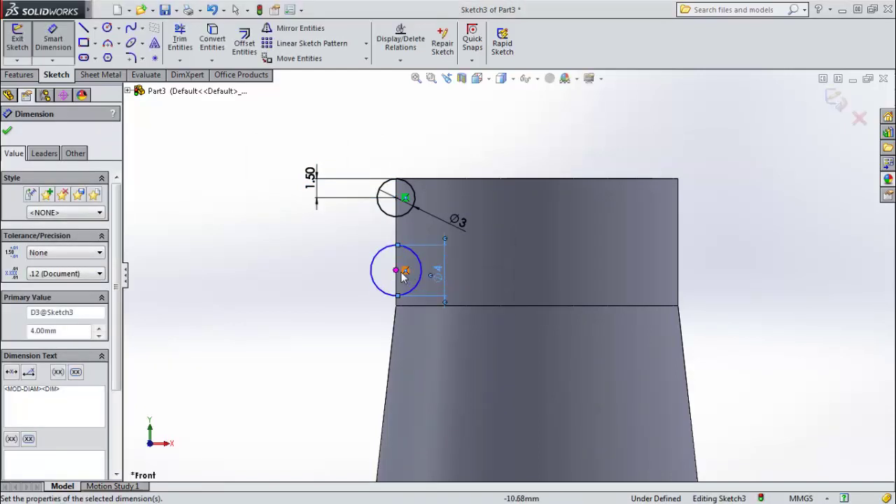
left_click(397, 271)
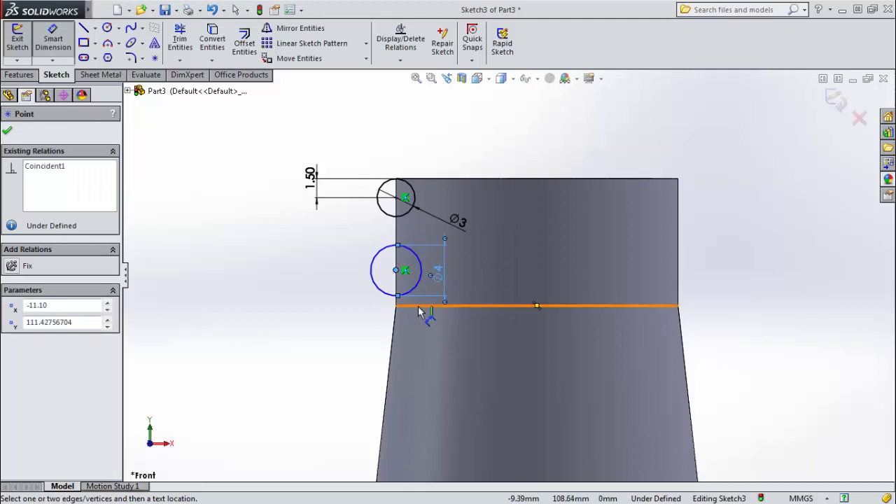
left_click(422, 306)
left_click(325, 308)
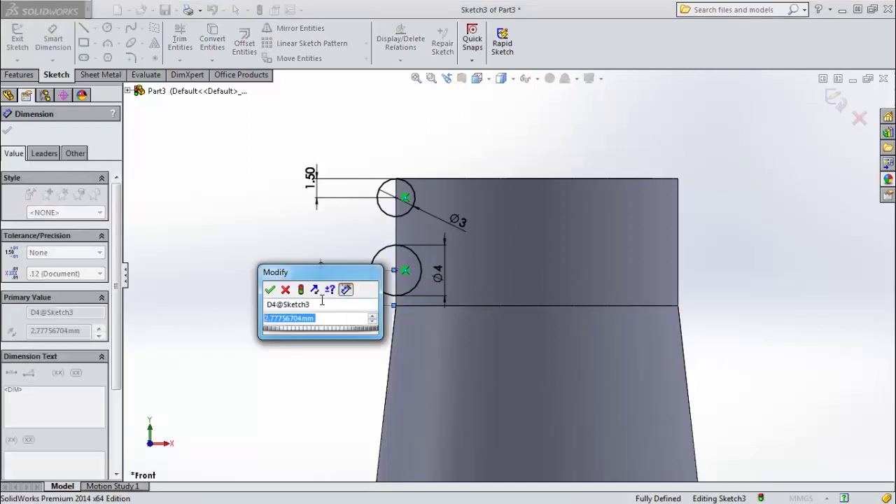
type("2")
key("Return")
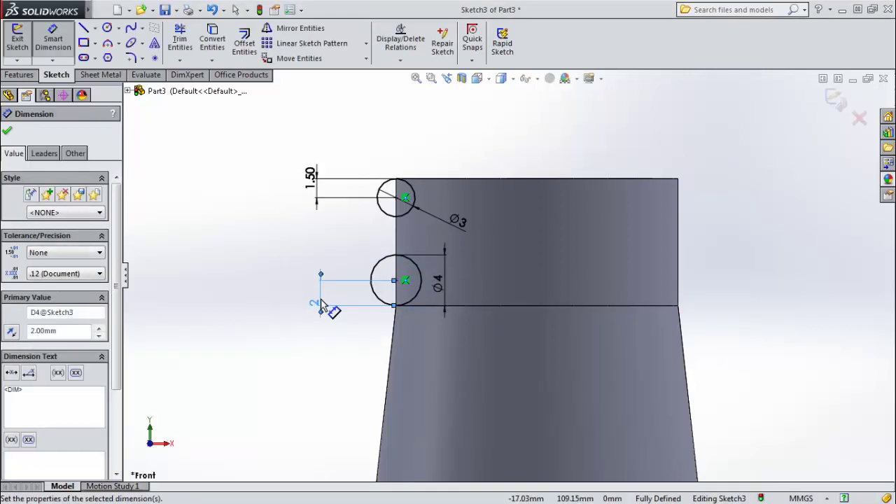
left_click(7, 131)
left_click(94, 28)
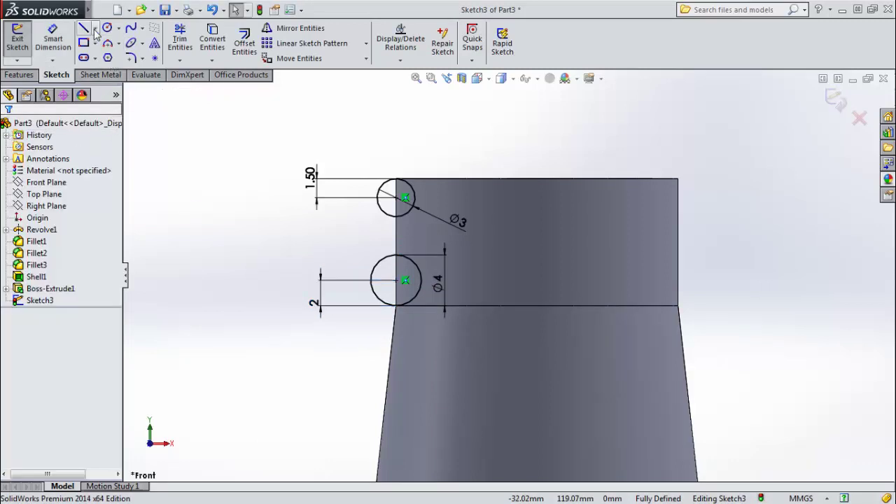
left_click(105, 57)
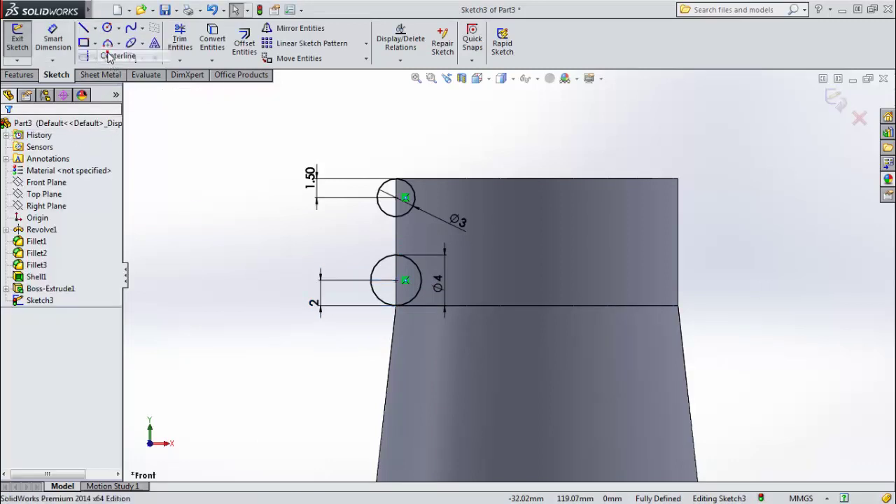
- Draw a vertical centerline from the neck's top edge down to its lower edge
left_click(535, 178)
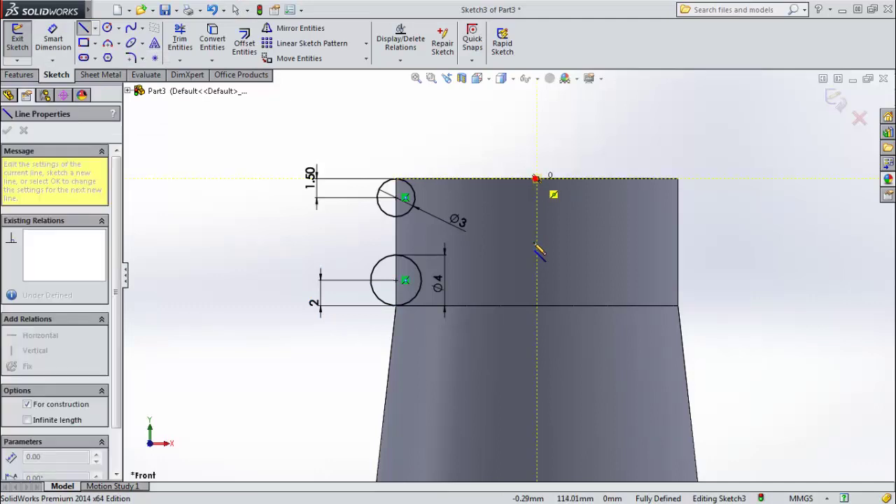
left_click(537, 306)
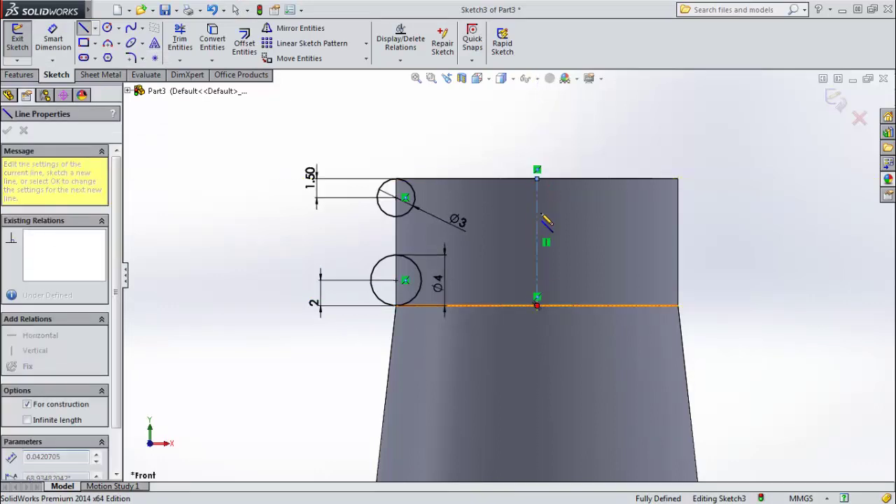
right_click(566, 95)
left_click(597, 107)
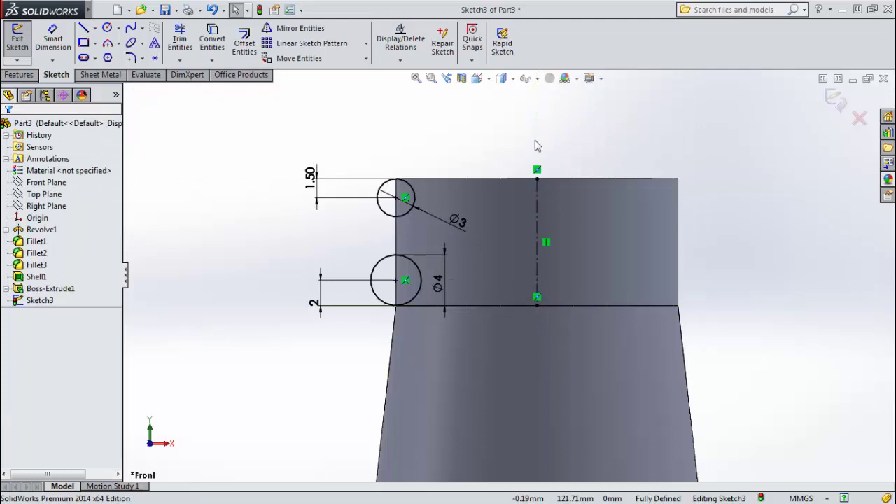
left_click(19, 74)
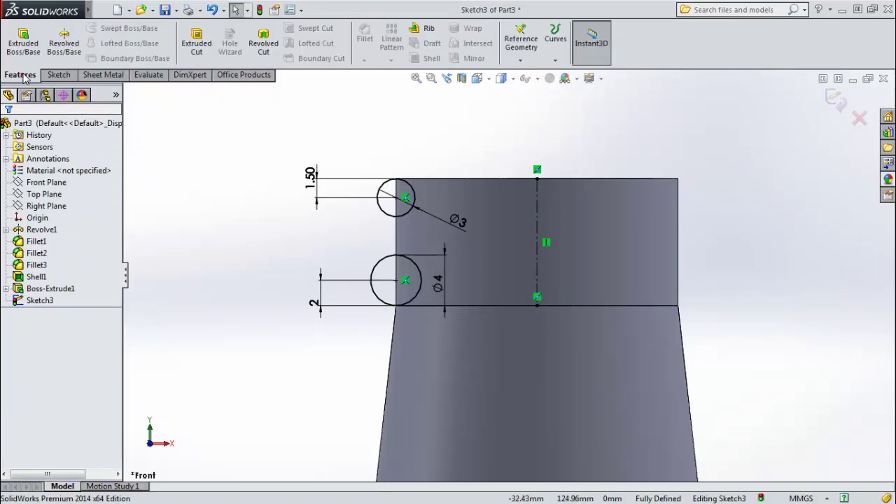
- Revolve both circles 360° about the centerline into two rings as Revolve2
left_click(63, 44)
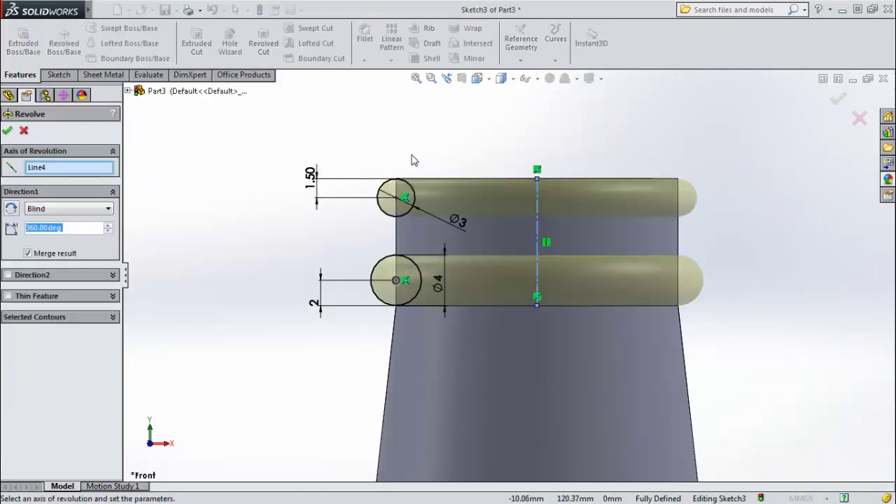
left_click(7, 130)
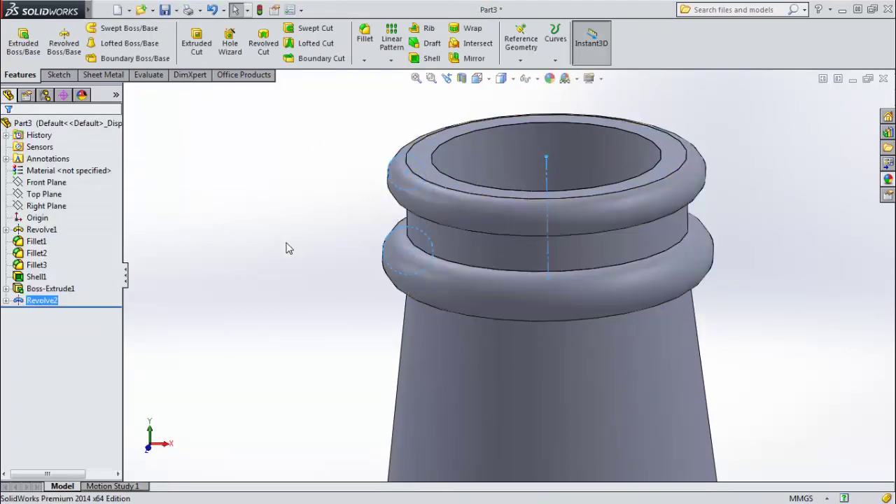
middle_click_drag(287, 249, 284, 220)
scroll(513, 154, "up", 3)
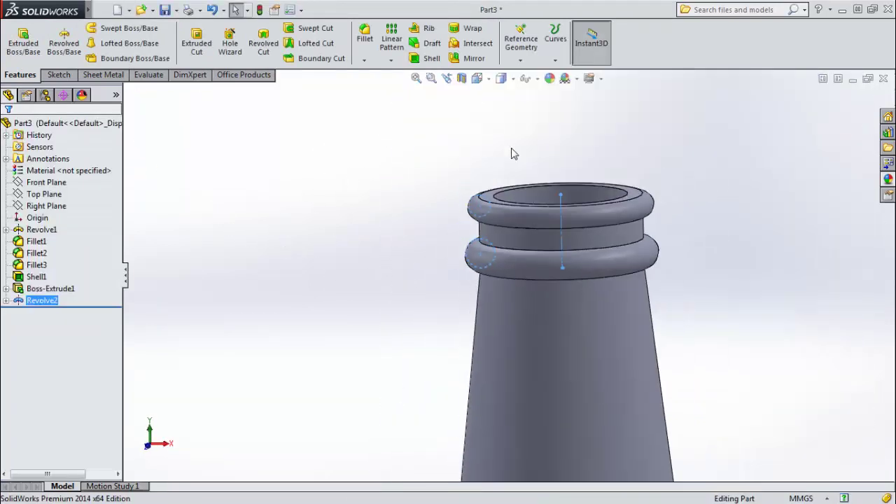
middle_click_drag(514, 154, 462, 160)
left_click(405, 185)
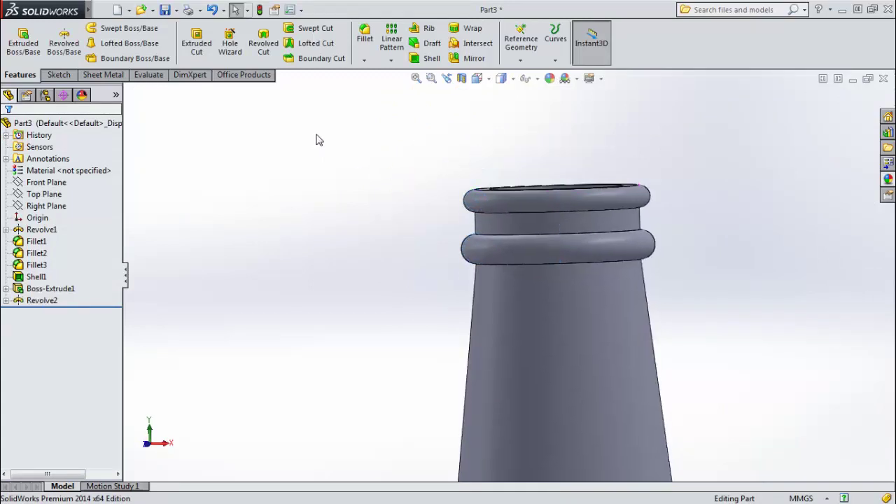
- Fillet the two ring-to-neck edges with a 1 mm radius as Fillet4
left_click(364, 35)
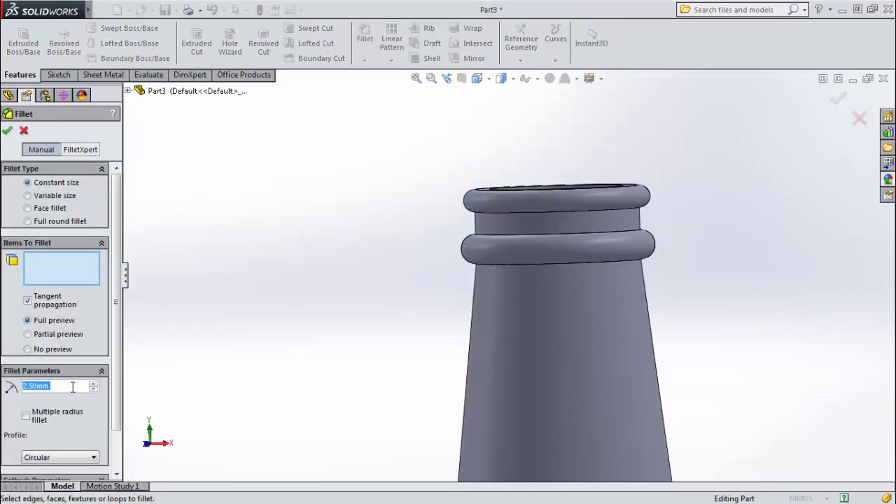
type("1")
key("Return")
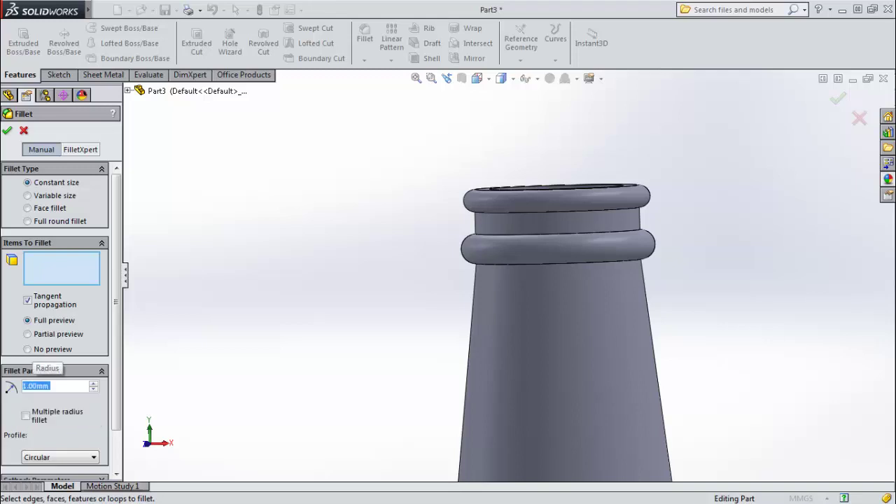
scroll(490, 242, "down", 3)
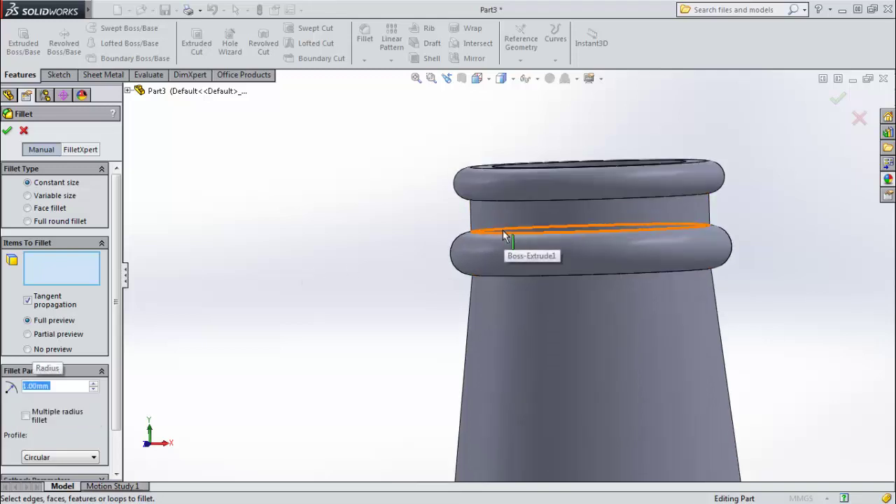
left_click(502, 227)
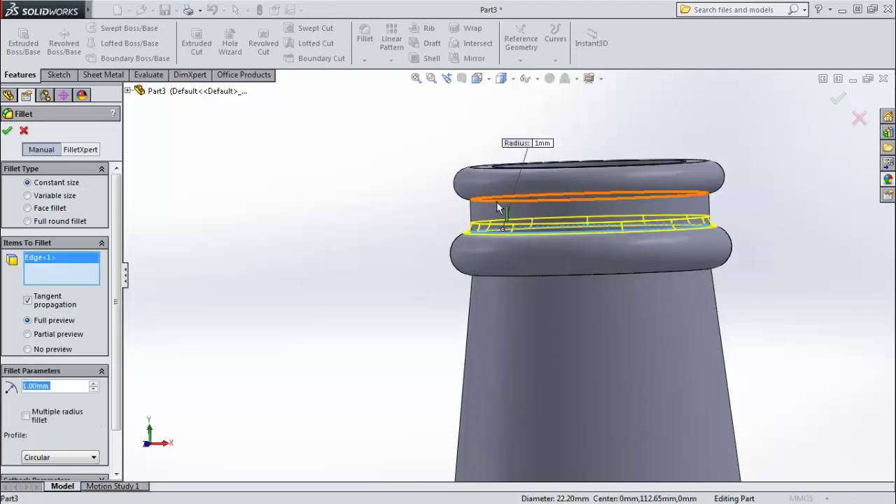
left_click(497, 201)
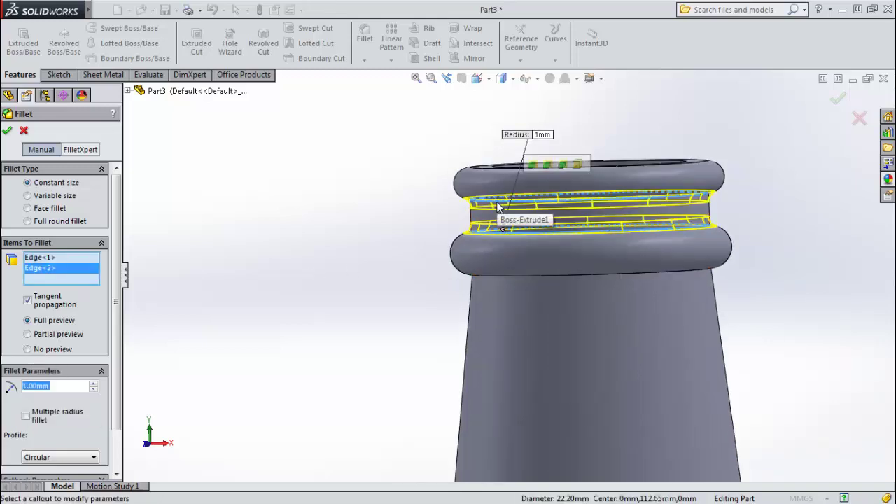
left_click(6, 131)
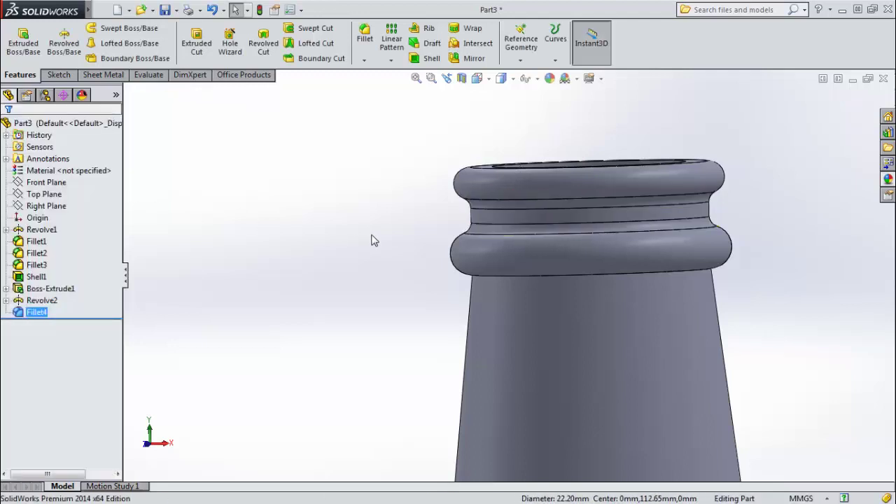
left_click(400, 262)
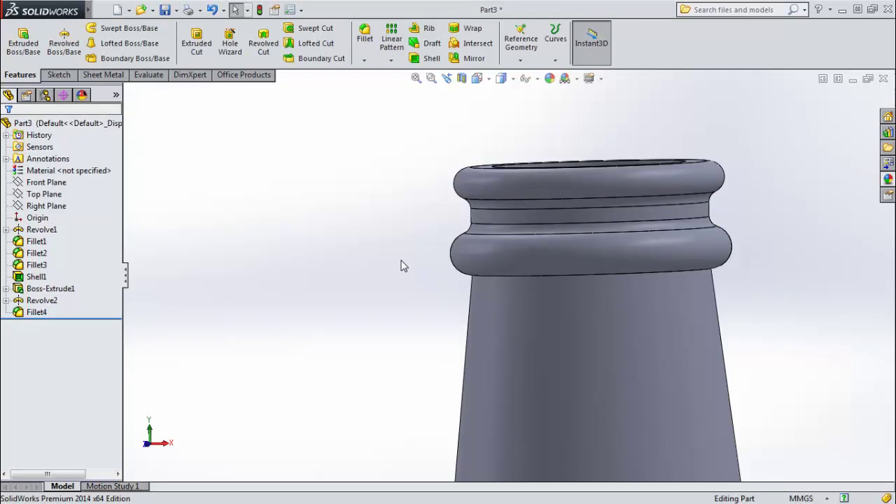
- Show the whole bottle in isometric view and open Part3's appearance settings
scroll(427, 238, "up", 5)
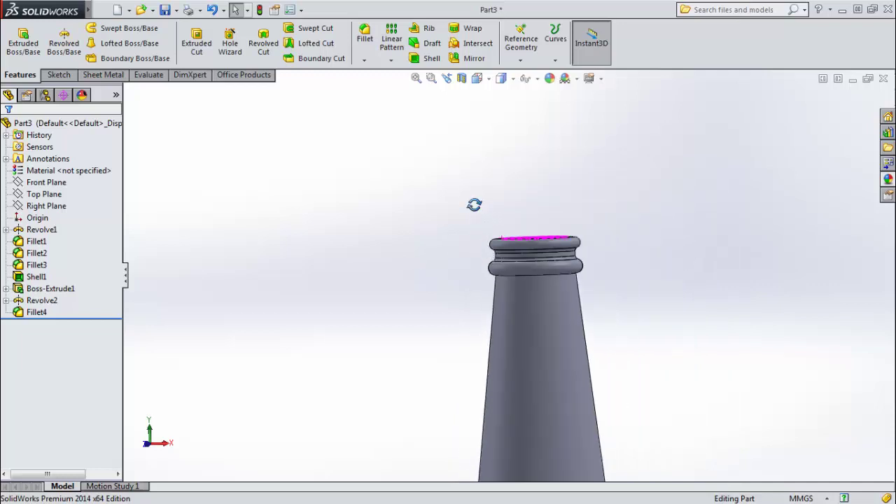
middle_click_drag(474, 203, 463, 284)
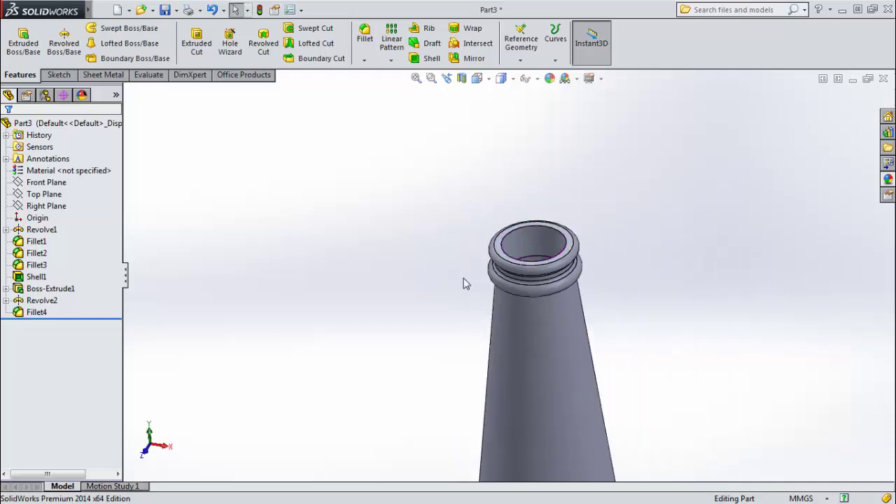
left_click(477, 78)
left_click(545, 110)
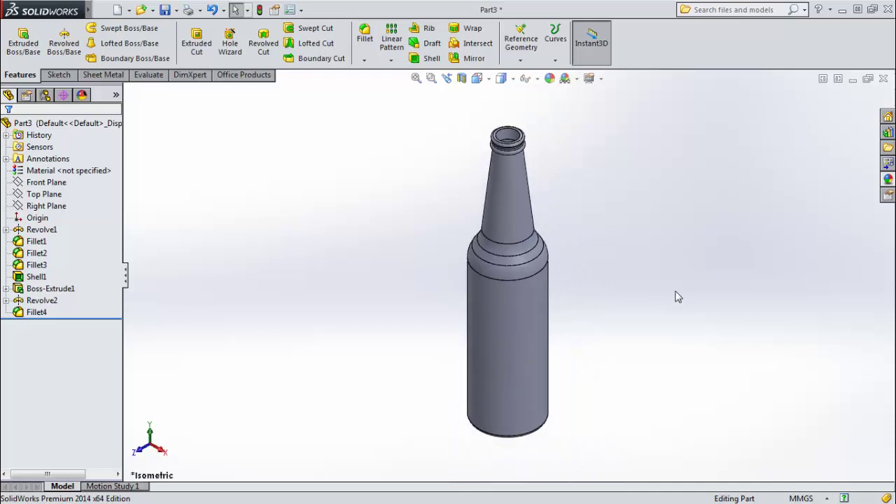
left_click(42, 123)
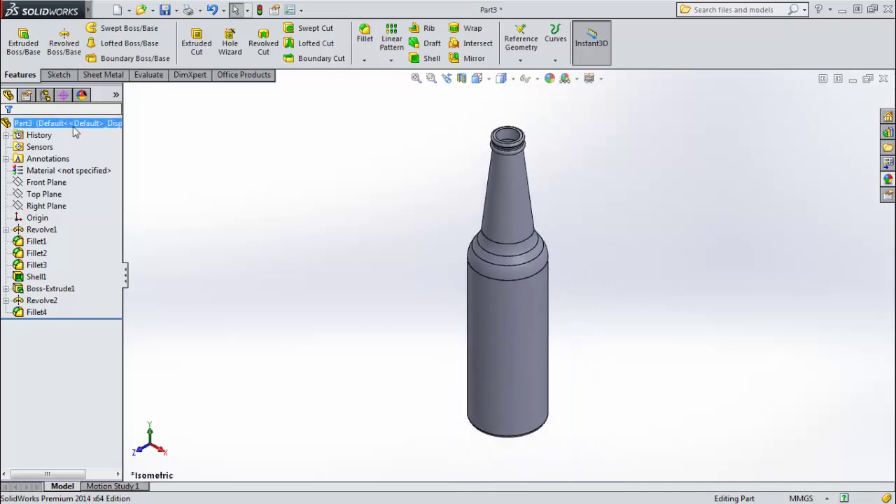
left_click(550, 78)
- Apply green high gloss plastic to Part3, lightened to a paler green
left_click(749, 138)
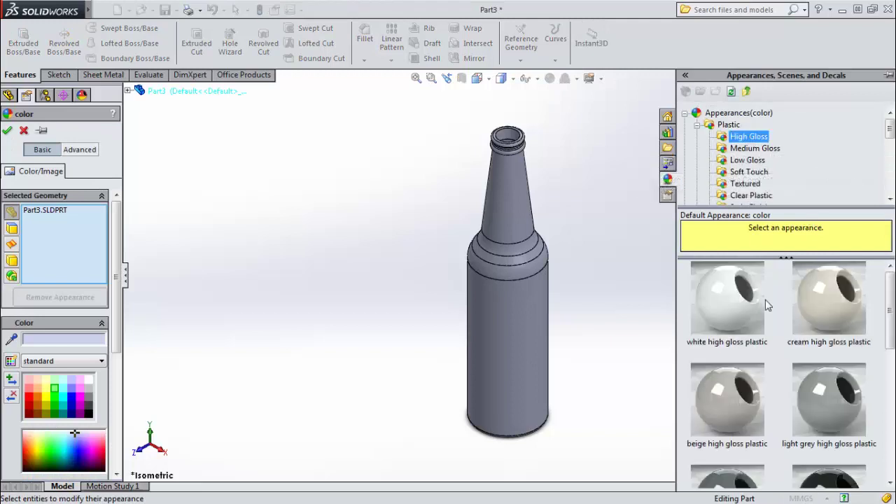
scroll(769, 308, "down", 5)
left_click(749, 409)
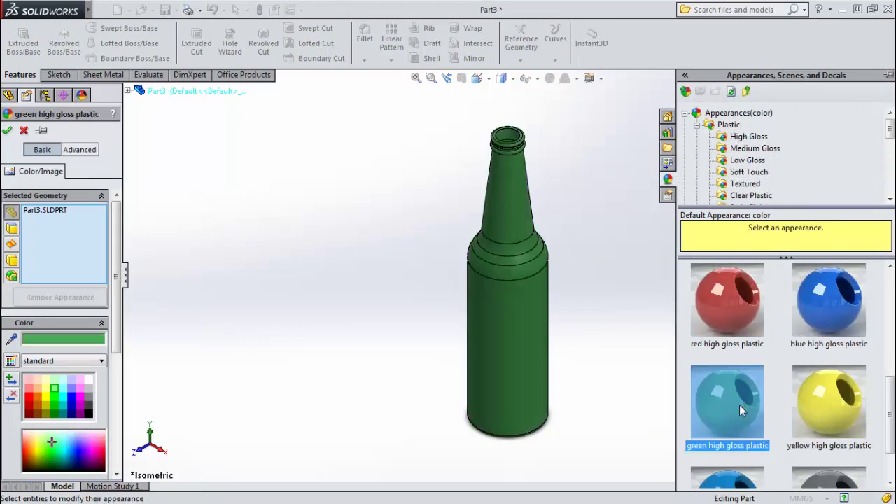
left_click(55, 389)
left_click(8, 132)
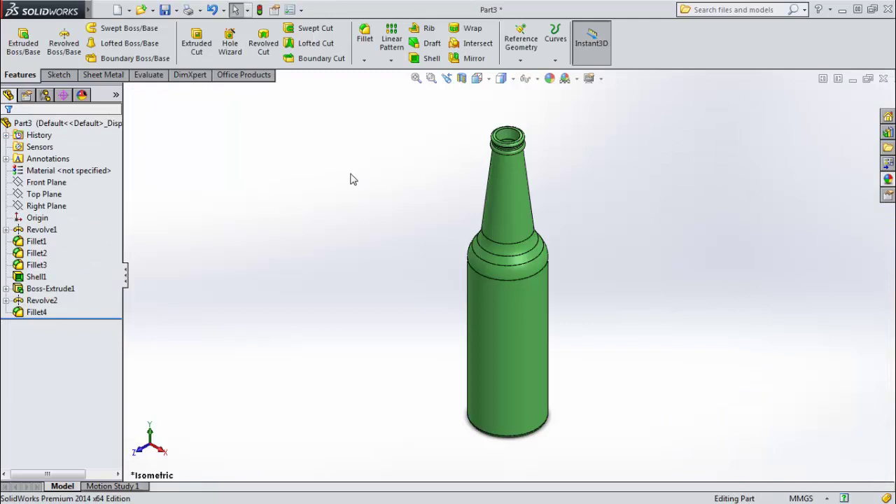
- Cut the bottle with a section view and inspect its hollow wall from the Front view
mouse_move(606, 379)
middle_mouse_down()
mouse_move(486, 288)
mouse_move(483, 302)
middle_mouse_up()
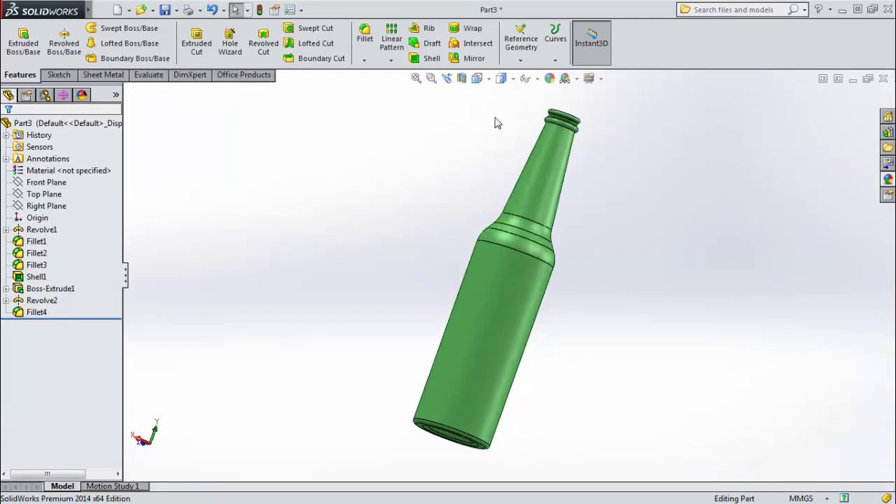
left_click(463, 78)
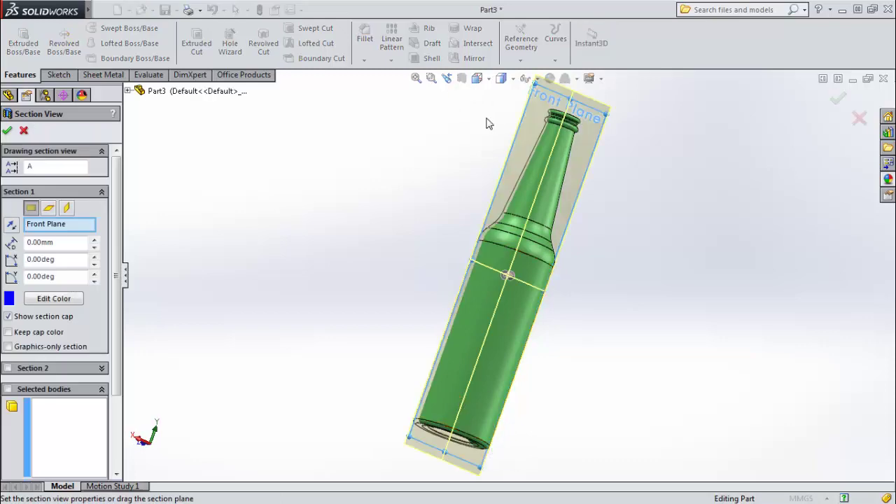
left_click(477, 78)
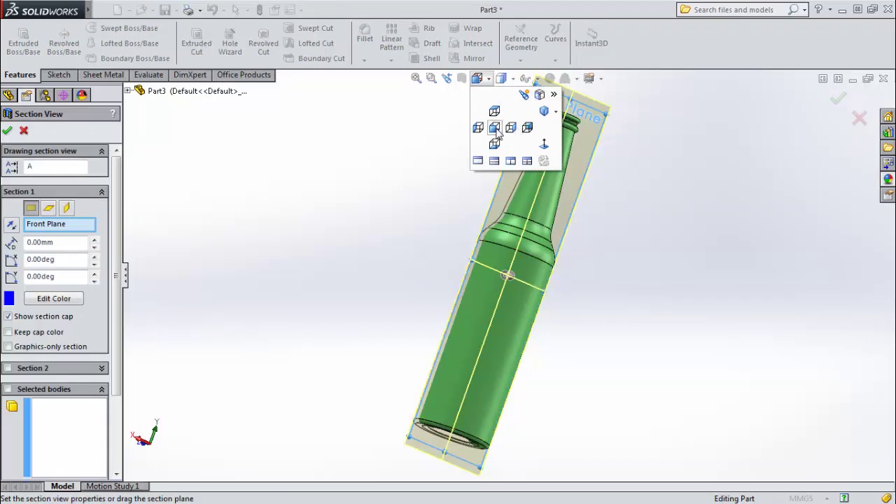
left_click(494, 126)
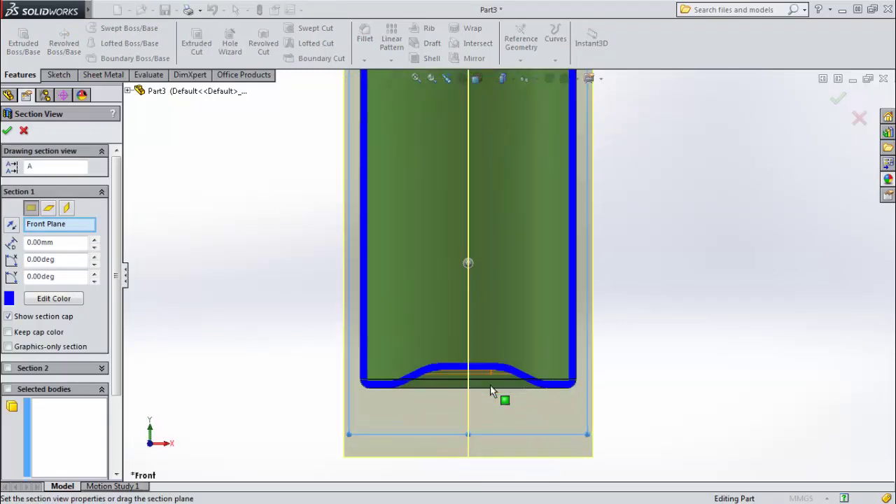
scroll(505, 364, "up", 5)
scroll(549, 181, "down", 3)
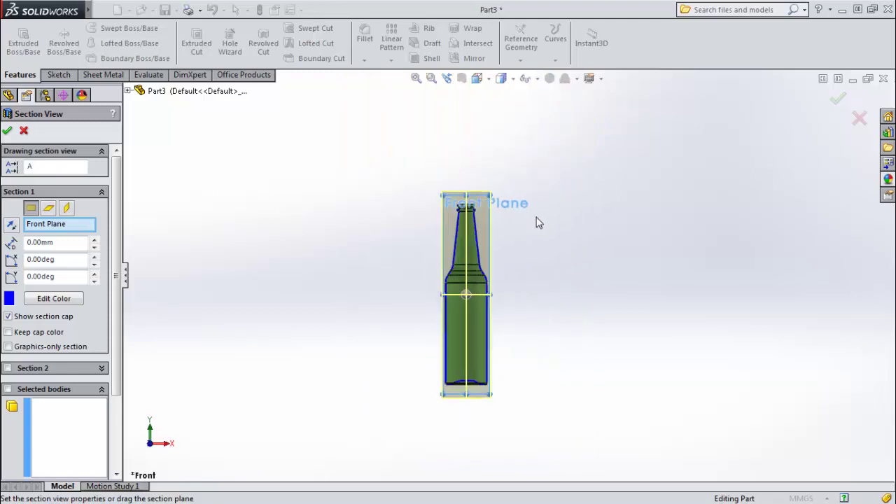
scroll(537, 222, "down", 2)
- Close the section view without keeping the cut and return to the isometric view
left_click(24, 132)
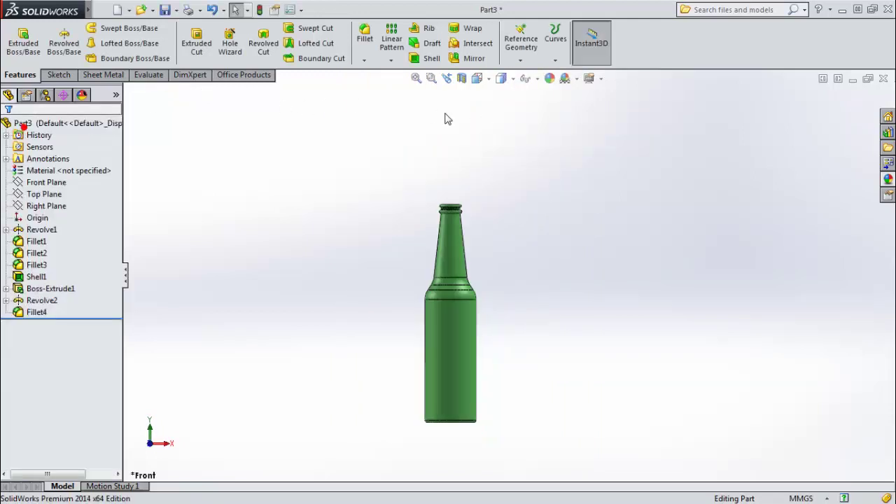
left_click(477, 79)
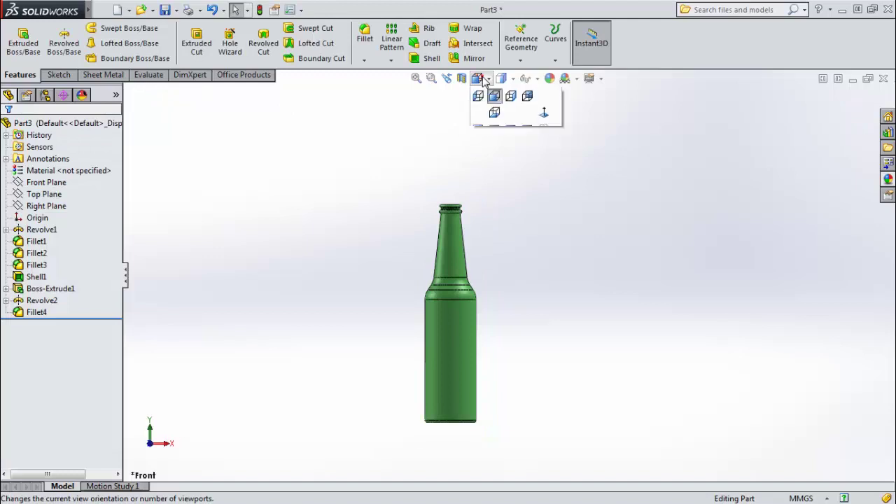
left_click(544, 111)
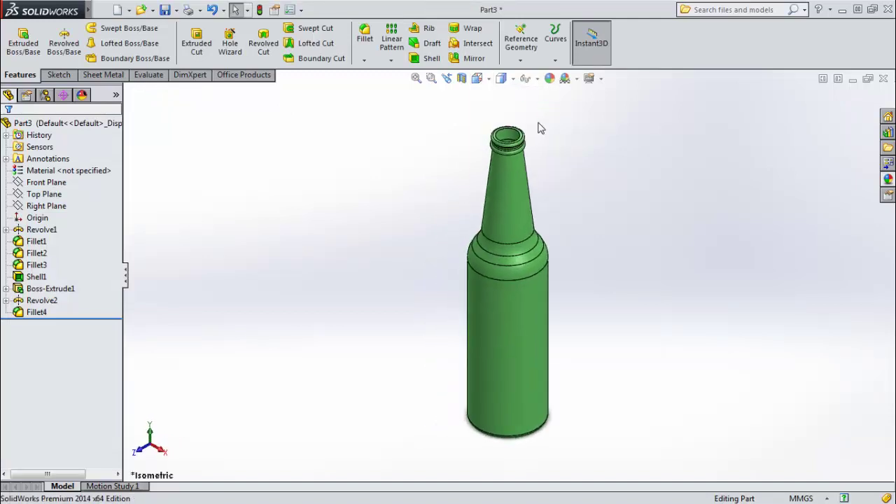
- Set the display style to Shaded without edges and finish in the isometric view
left_click(510, 79)
left_click(503, 111)
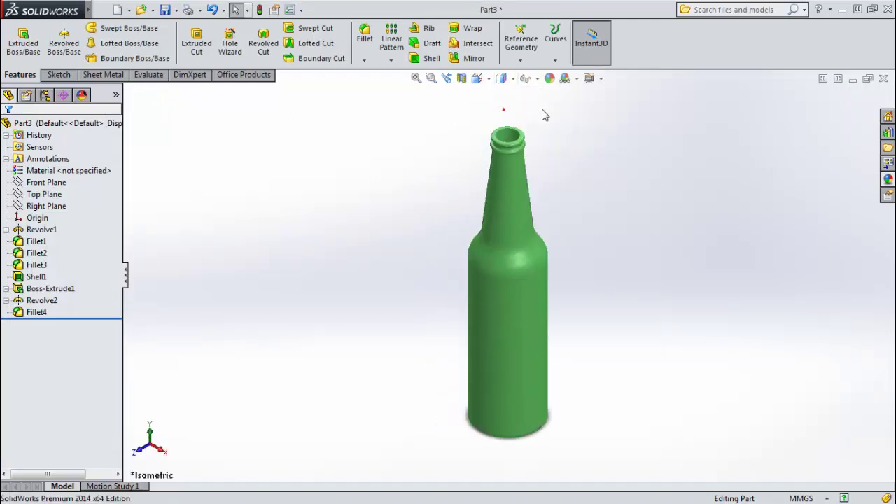
middle_click_drag(594, 202, 535, 193)
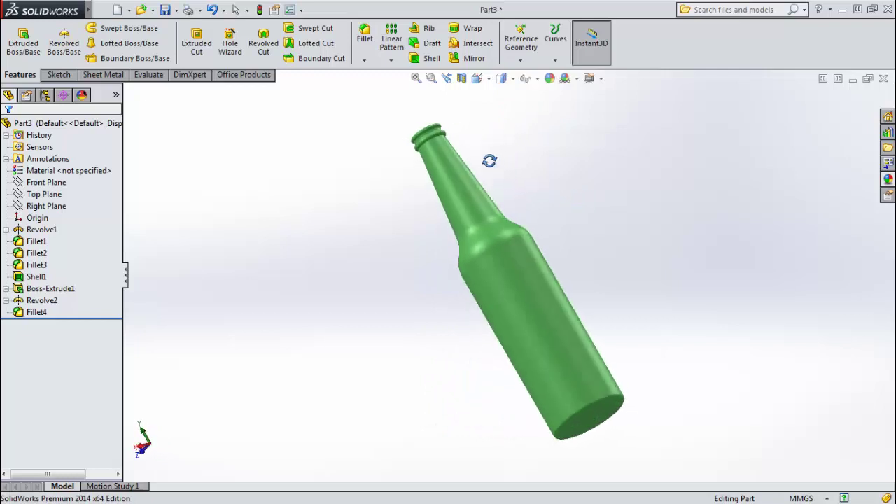
scroll(467, 145, "down", 5)
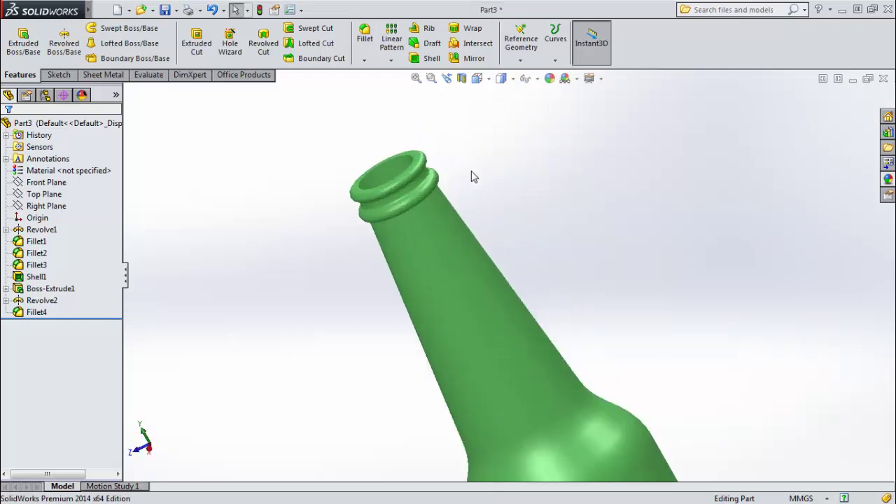
scroll(481, 178, "up", 3)
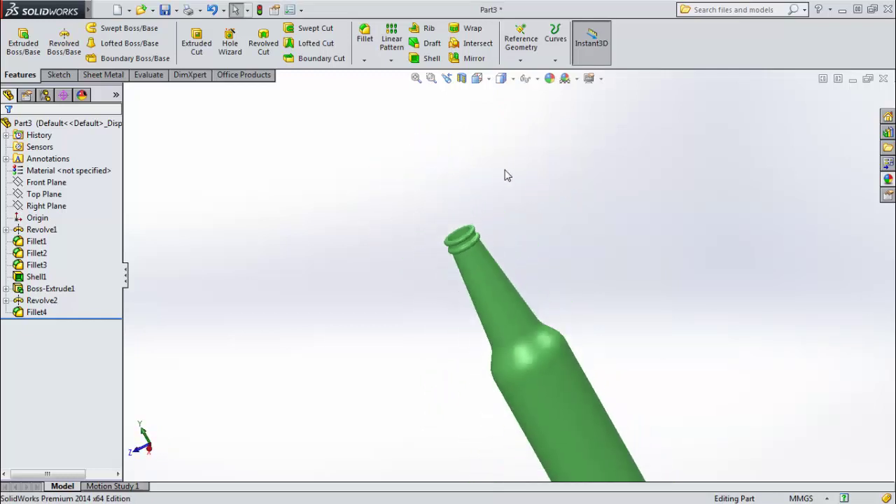
left_click(480, 80)
left_click(544, 112)
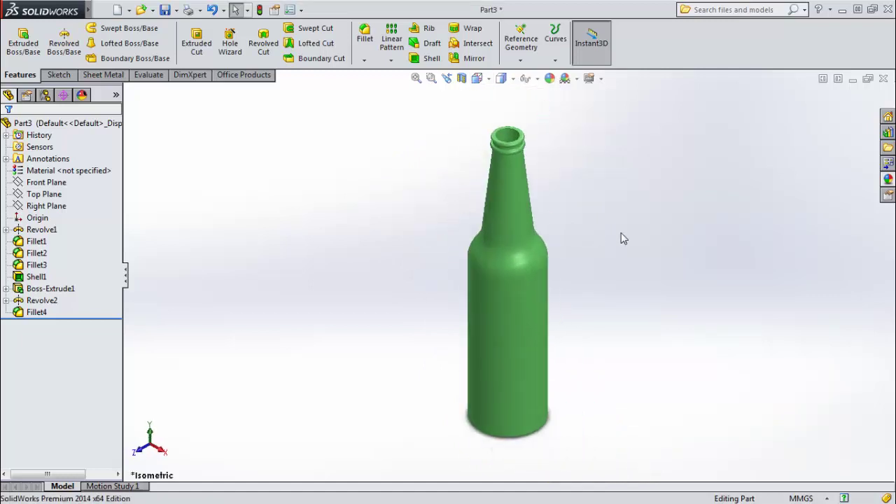